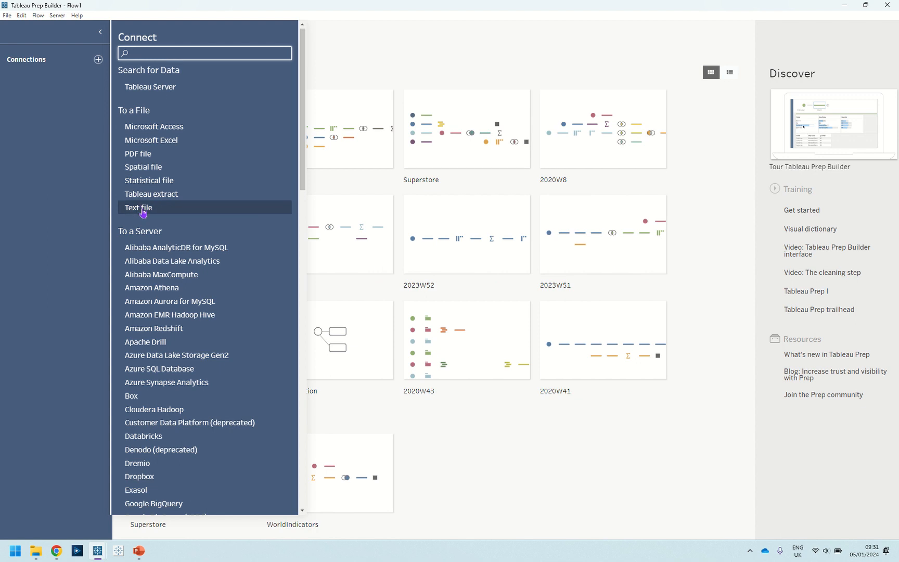
Connect to the text file PD 2024 Wk 1 Input from the Downloads folder
left_click(143, 208)
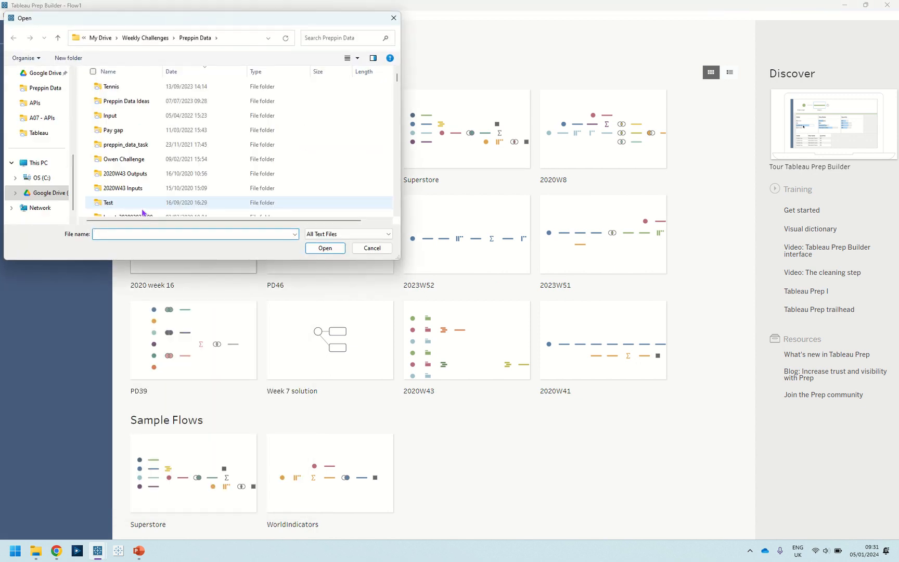
scroll(52, 134, "up", 5)
left_click(41, 181)
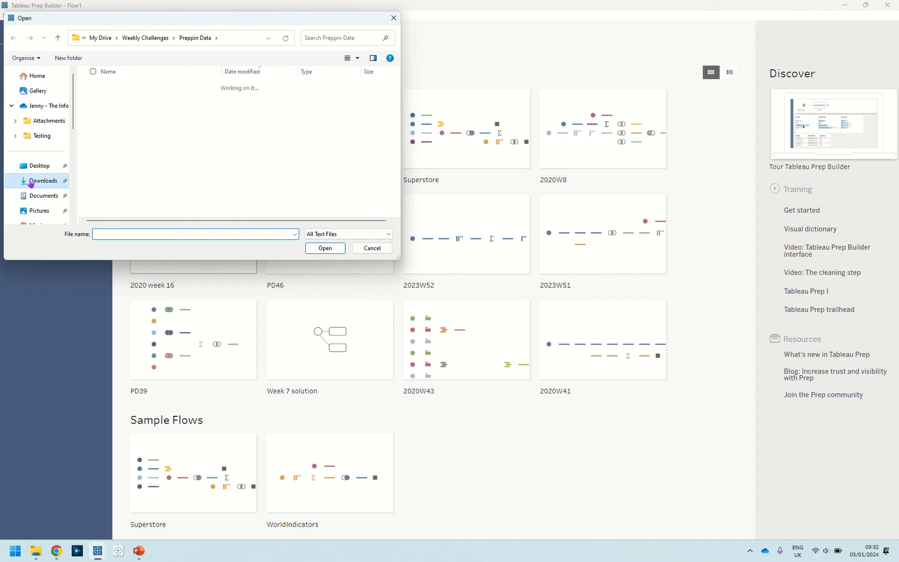
left_click(125, 128)
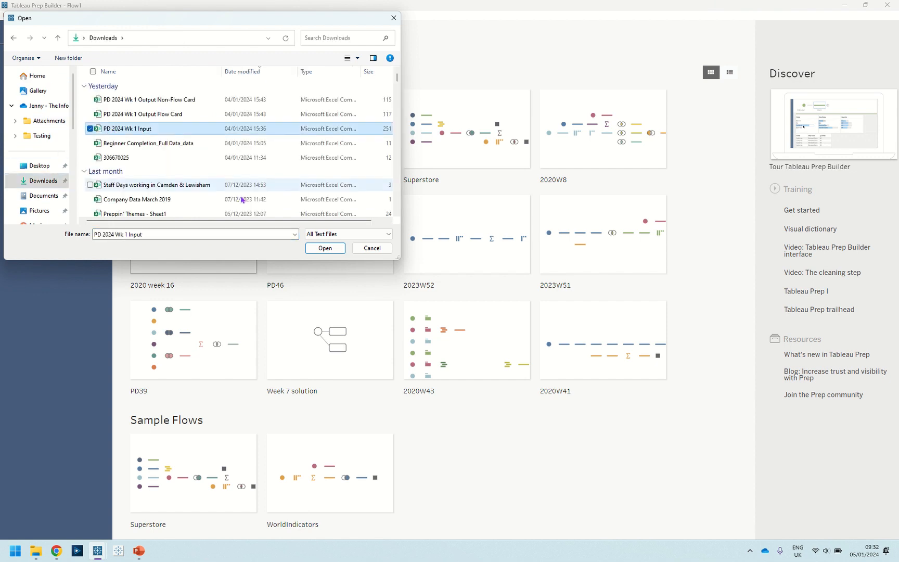
left_click(311, 249)
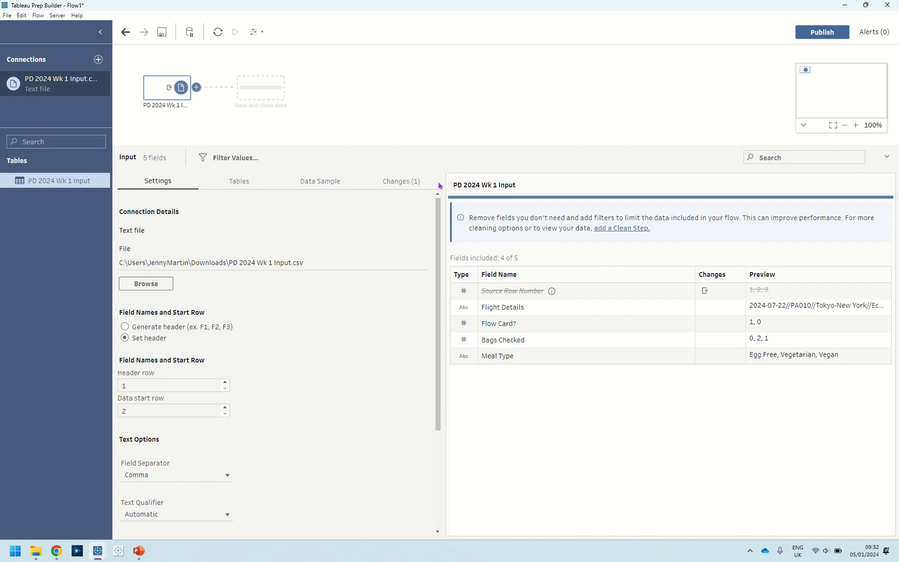
Add a cleaning step after the PD 2024 Wk 1 input and name it View
left_click(485, 109)
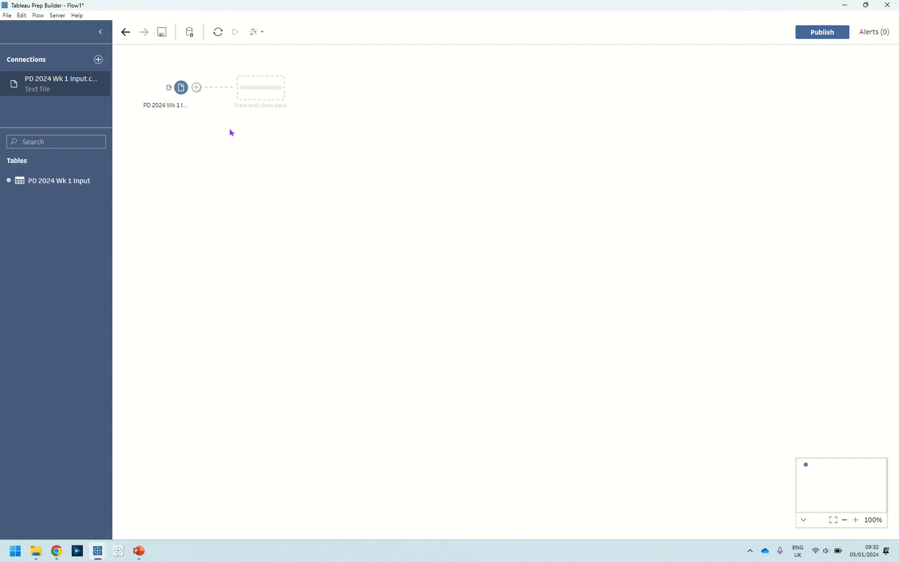
left_click(177, 91)
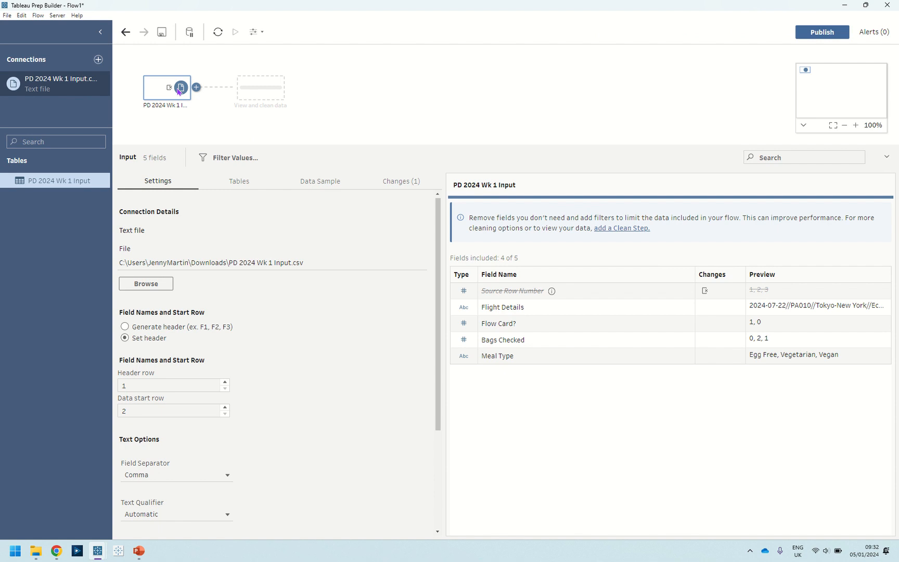
left_click(246, 95)
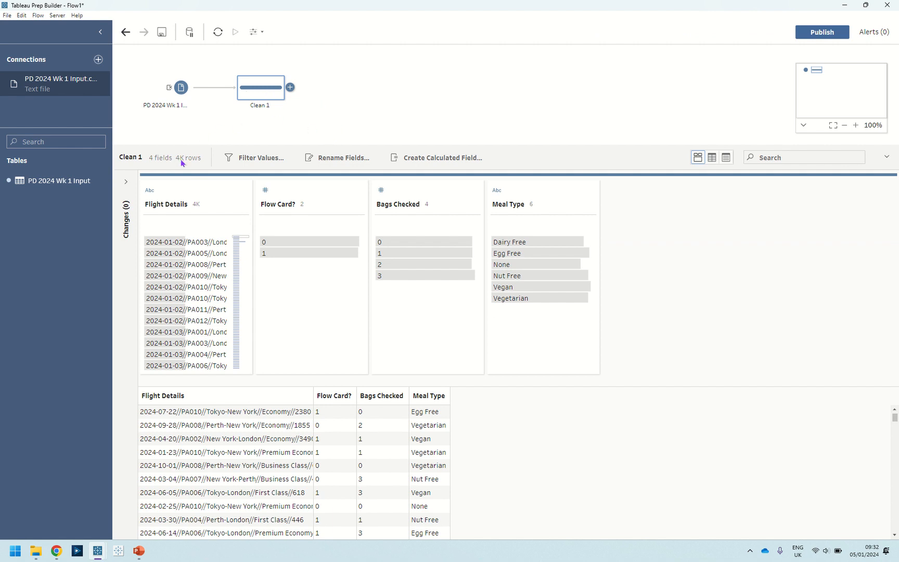
mouse_move(182, 163)
double_click(270, 106)
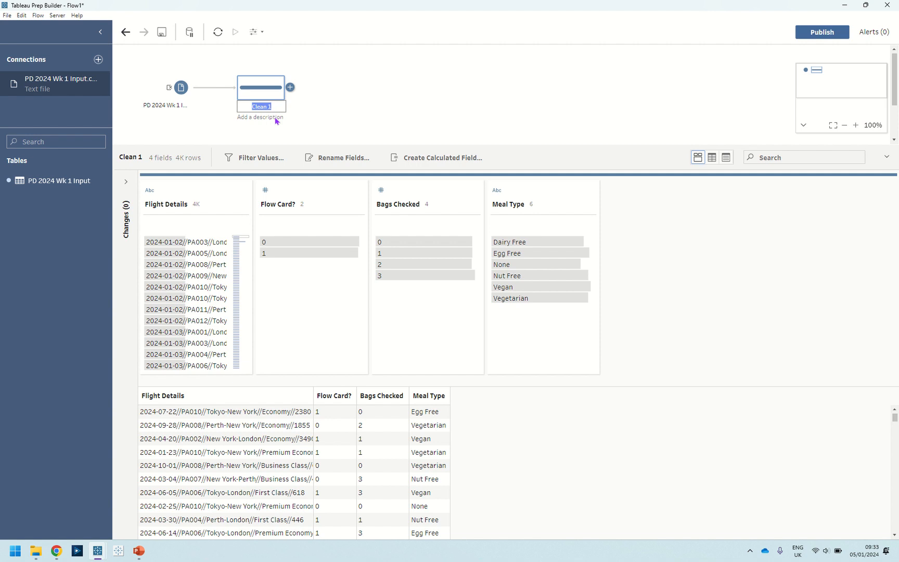
type("View")
key("Return")
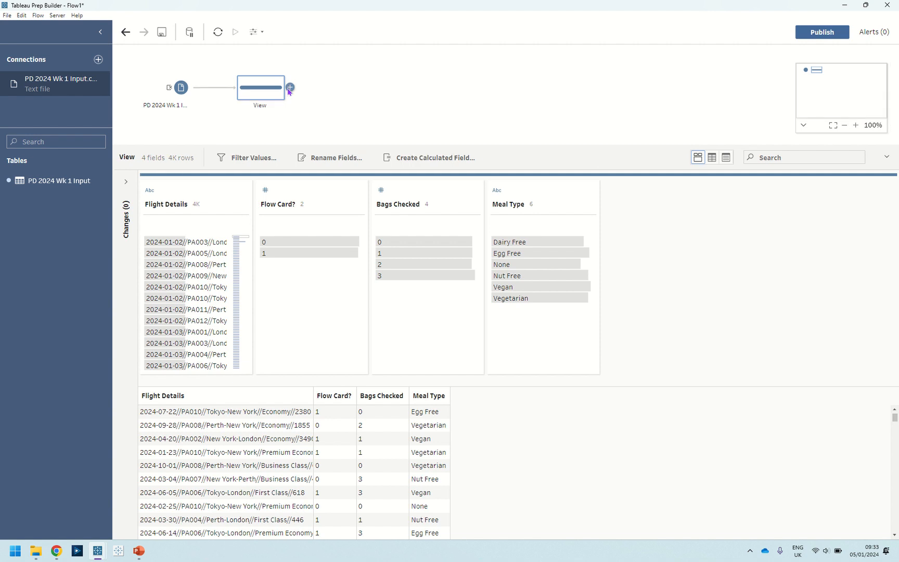
Add a clean step after View and custom split Flight Details into all fields using the separator //
left_click(290, 87)
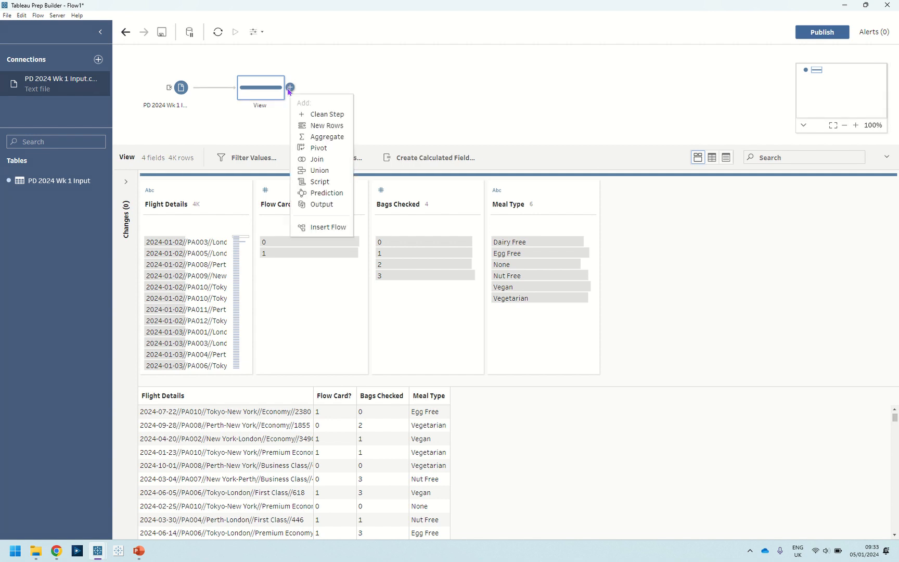
left_click(311, 118)
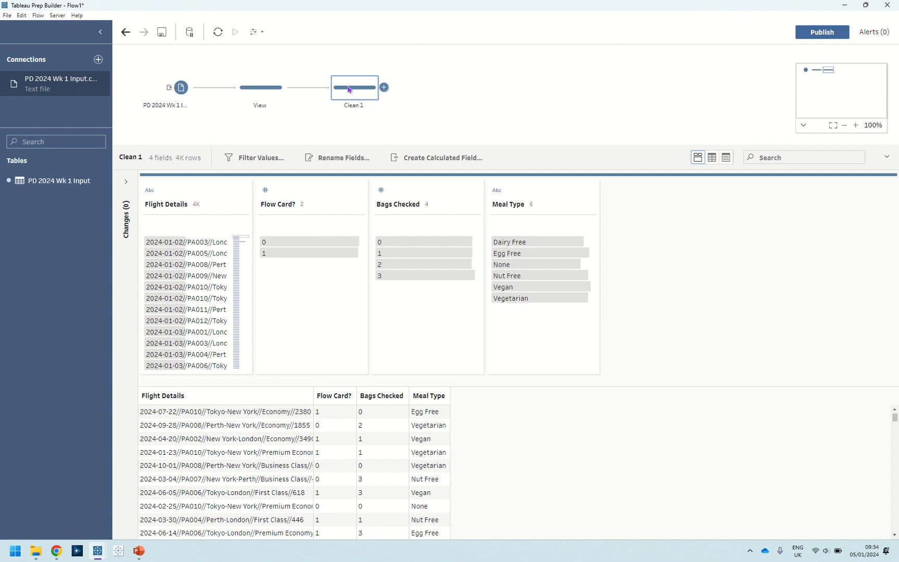
left_click(231, 191)
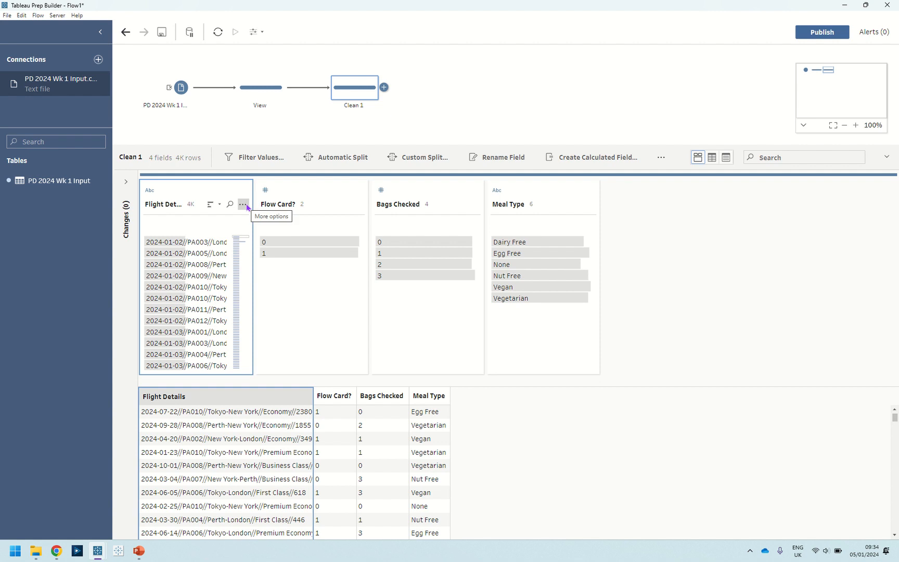
left_click(247, 206)
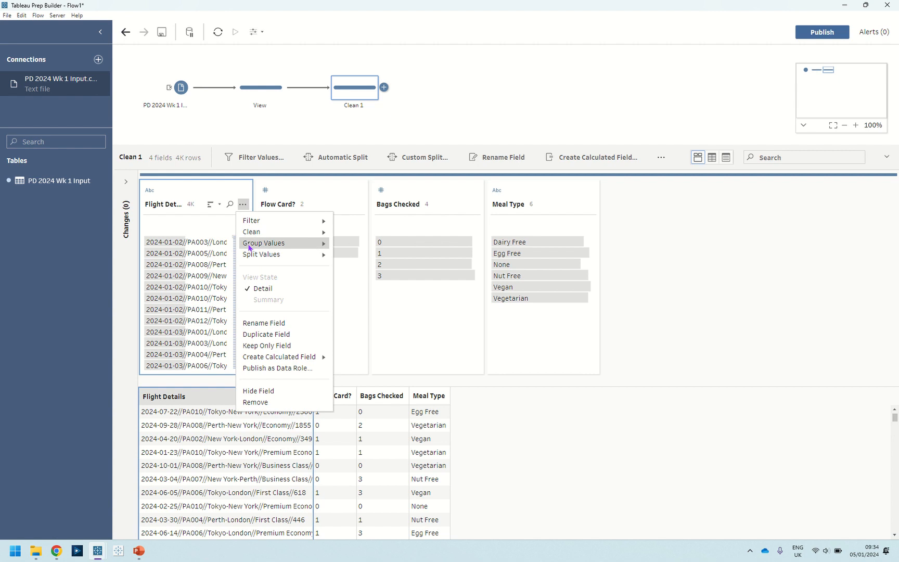
mouse_move(250, 256)
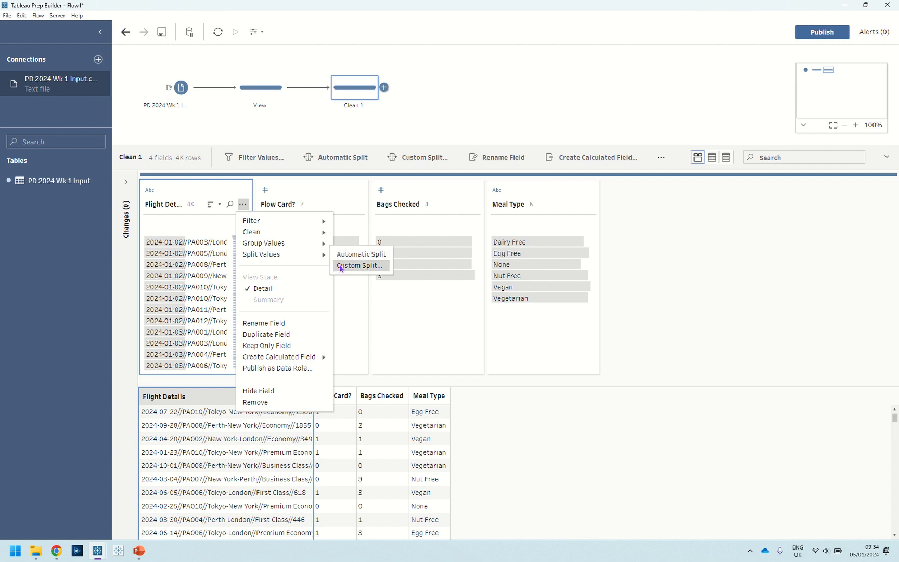
left_click(359, 265)
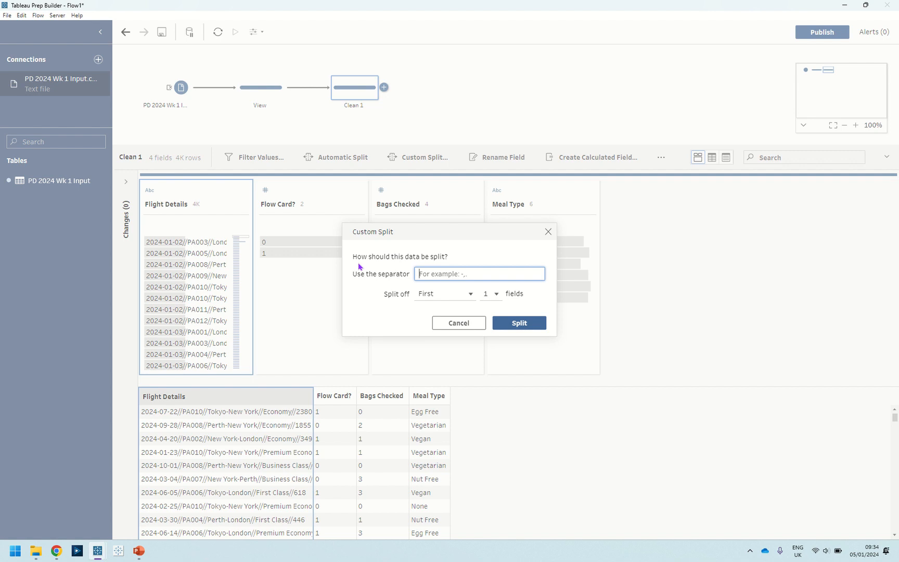
type("//")
left_click(440, 296)
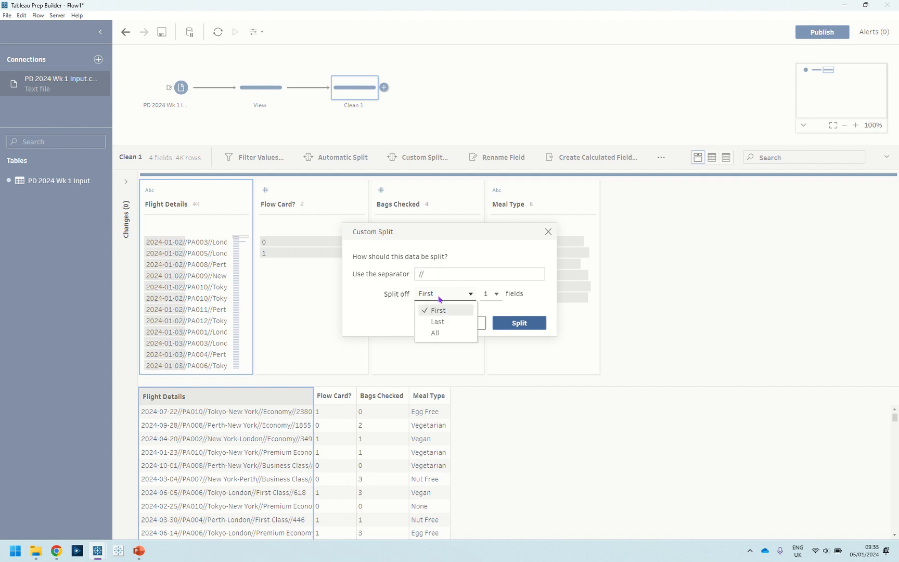
left_click(424, 333)
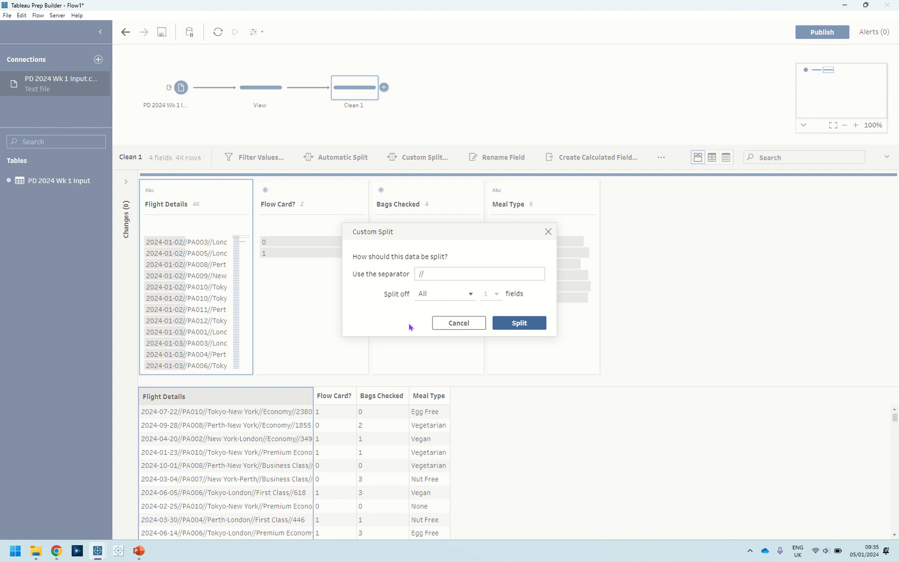
left_click(518, 323)
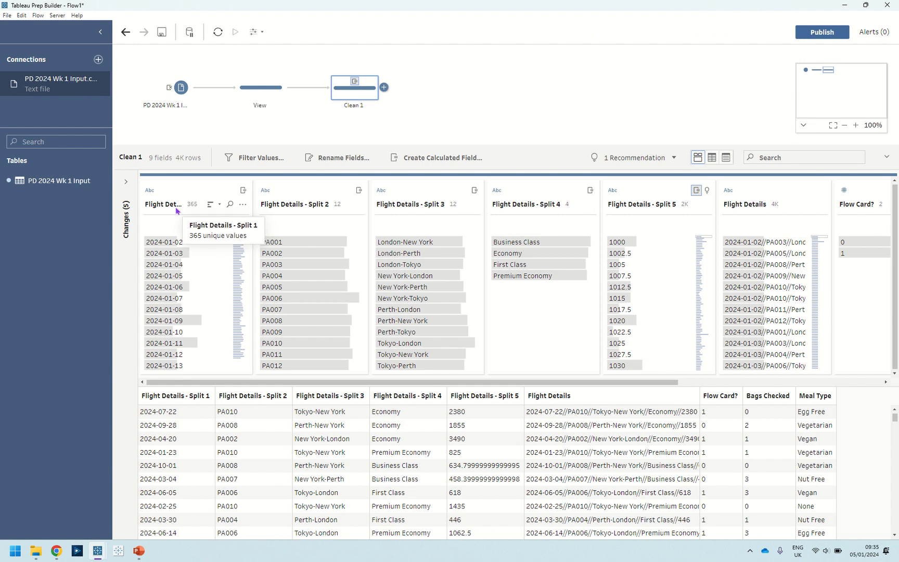
Rename the first Flight Details split field to Date and change its data type to Date
double_click(176, 206)
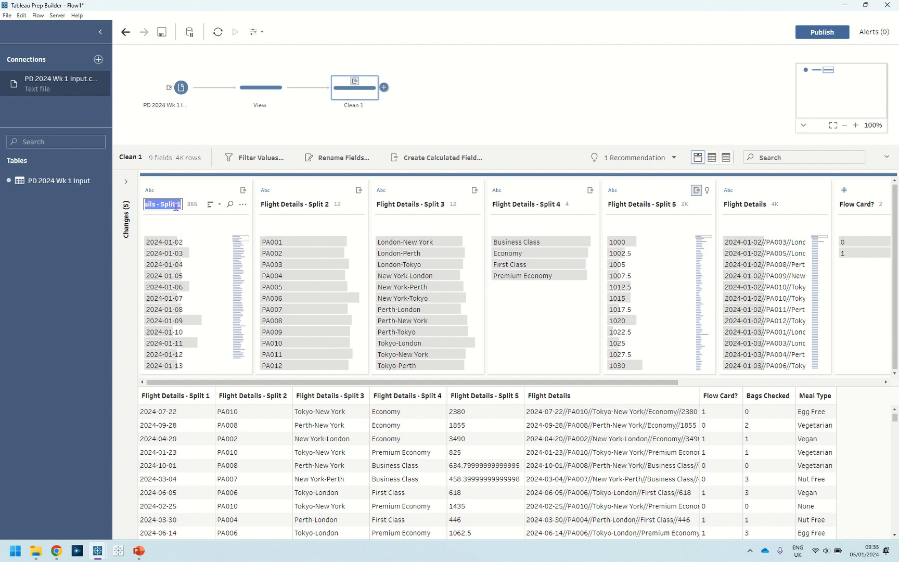
type("Date")
key("Return")
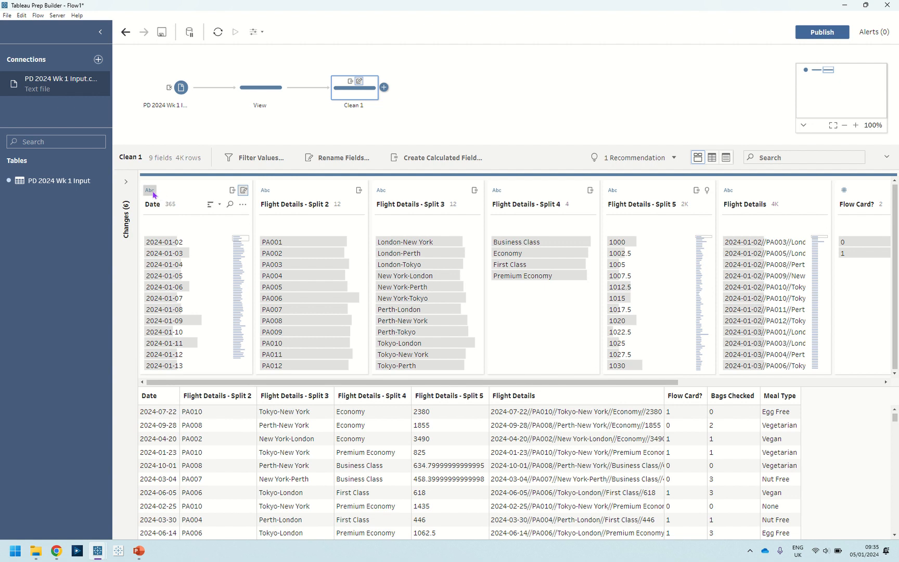
left_click(150, 191)
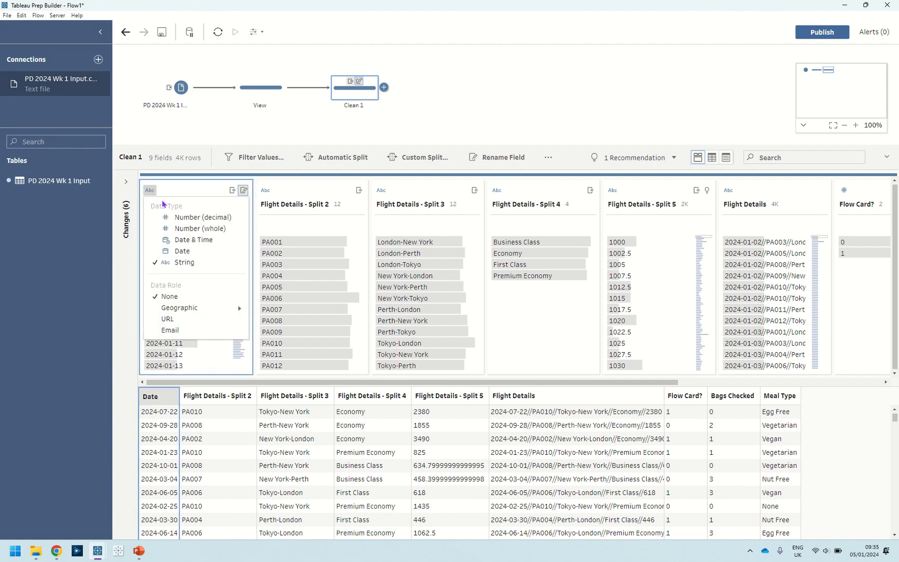
left_click(180, 251)
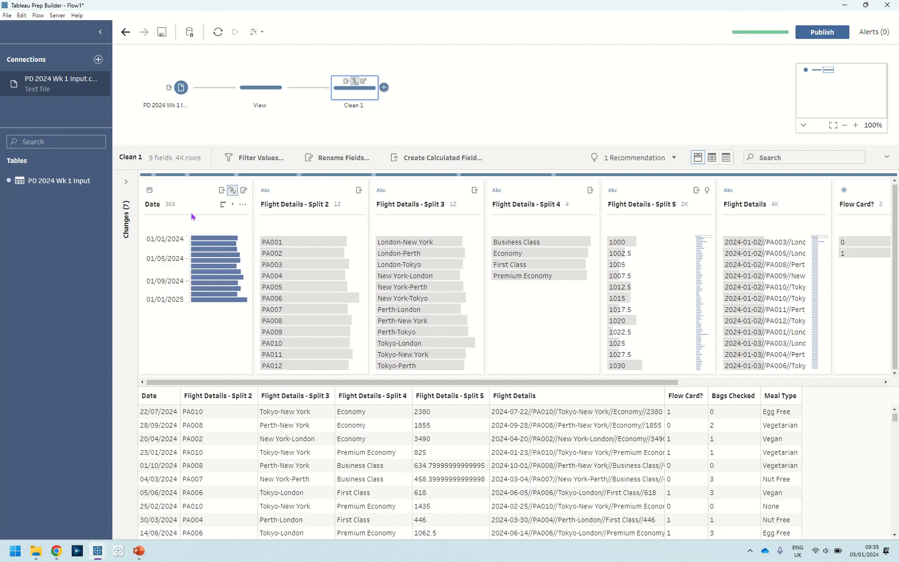
Rename the second split field, which holds the PA flight codes, to Flight Number
double_click(285, 204)
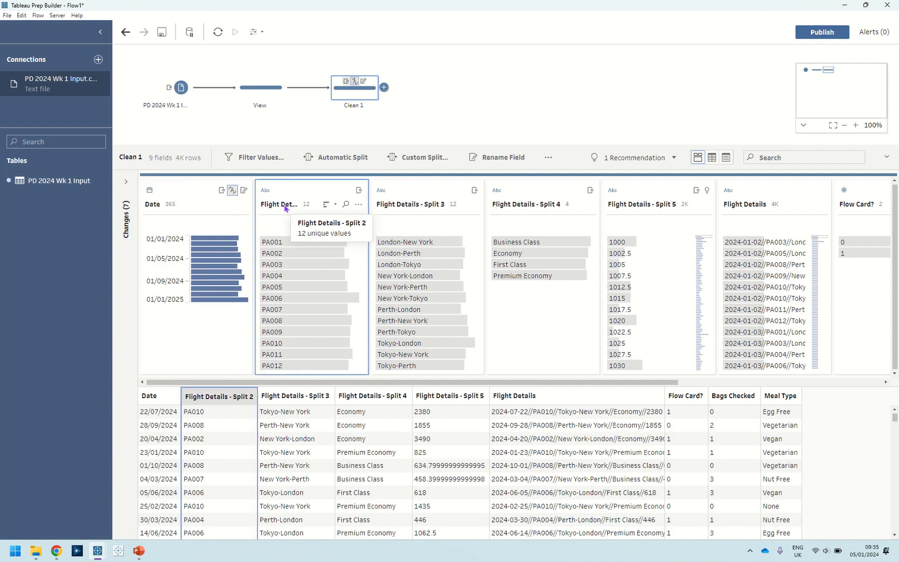
type("Fli")
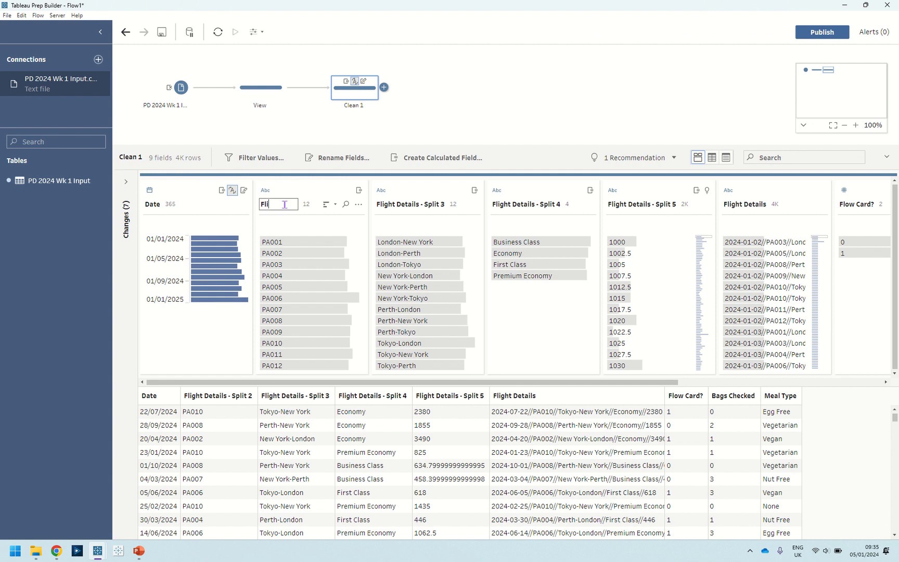
type("ght Number")
key("Return")
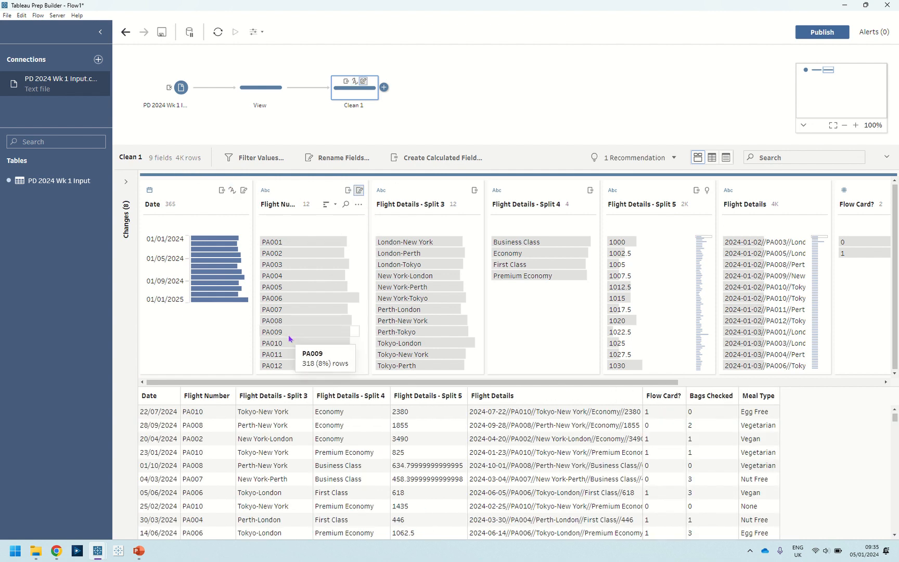
Apply an automatic split to the third split field, which holds the city-to-city routes
double_click(399, 204)
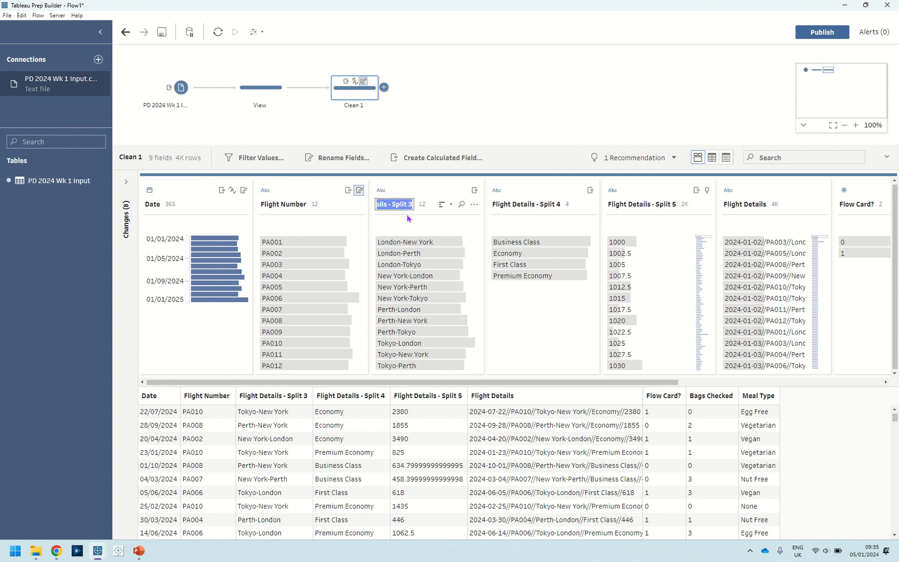
left_click(409, 221)
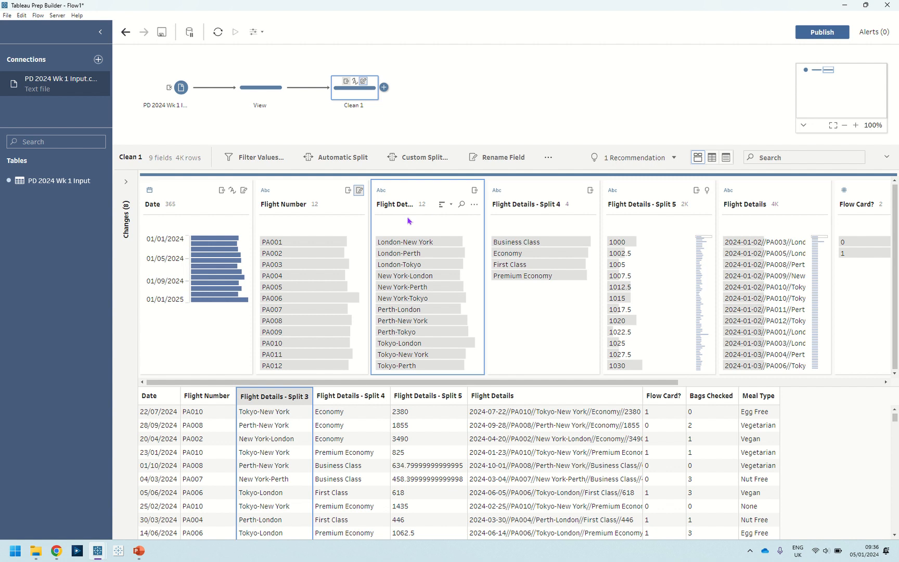
left_click(477, 205)
mouse_move(488, 256)
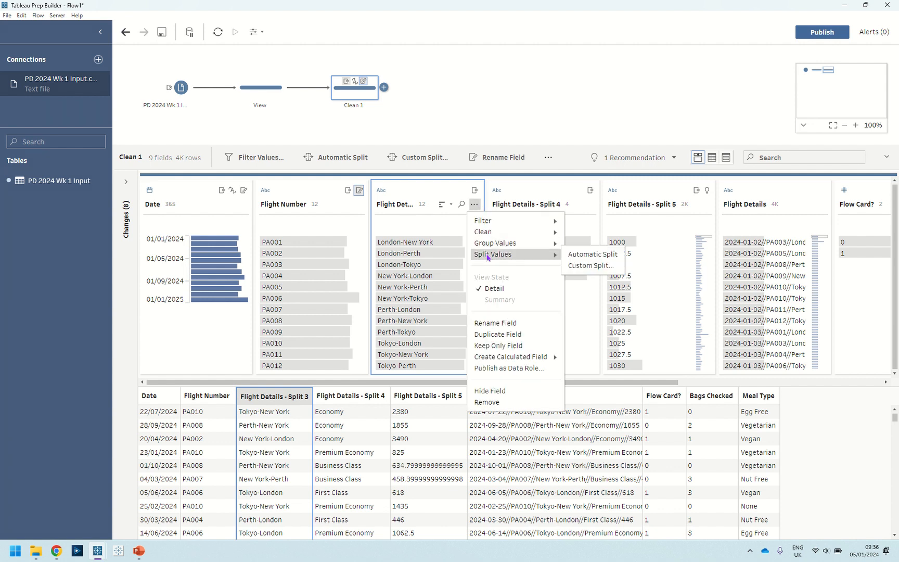
left_click(578, 257)
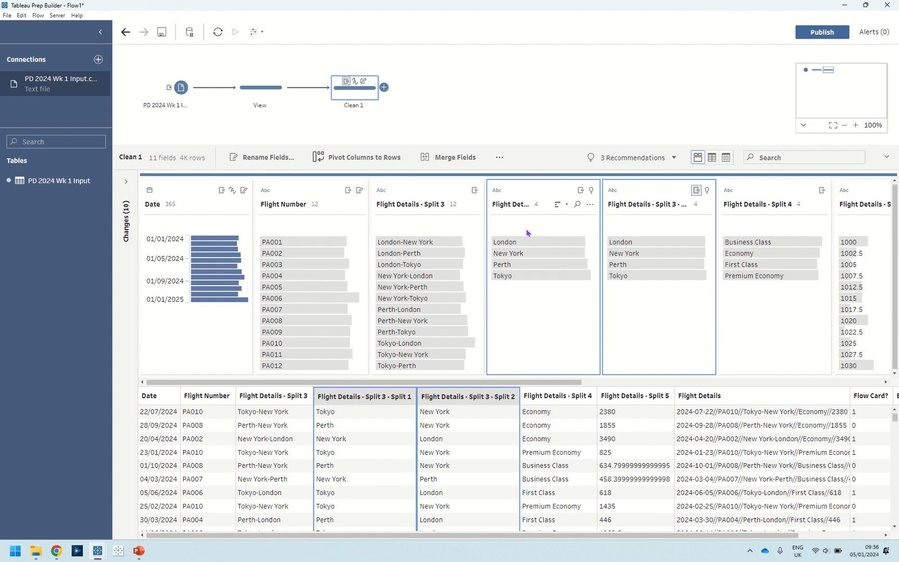
Remove the combined route field Flight Details - Split 3 from the clean step
mouse_move(505, 244)
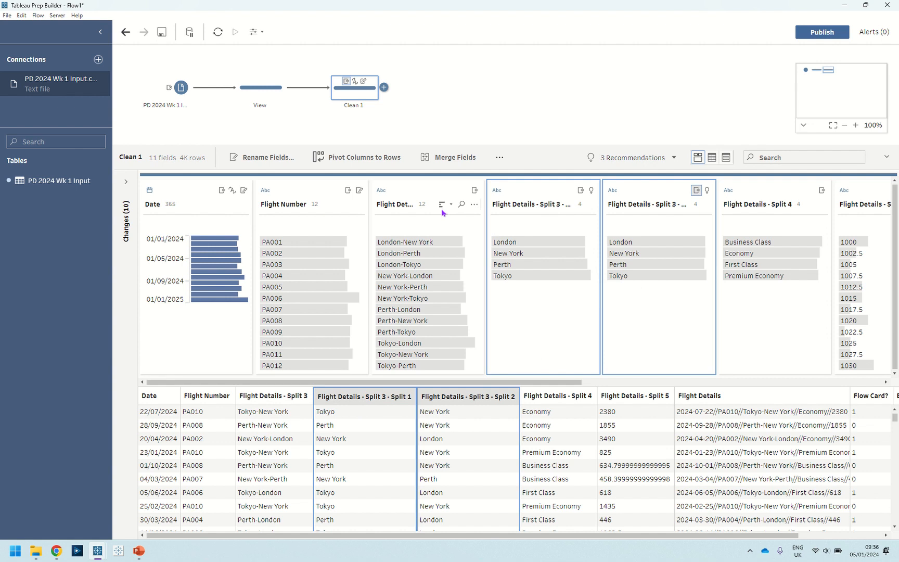
left_click(434, 196)
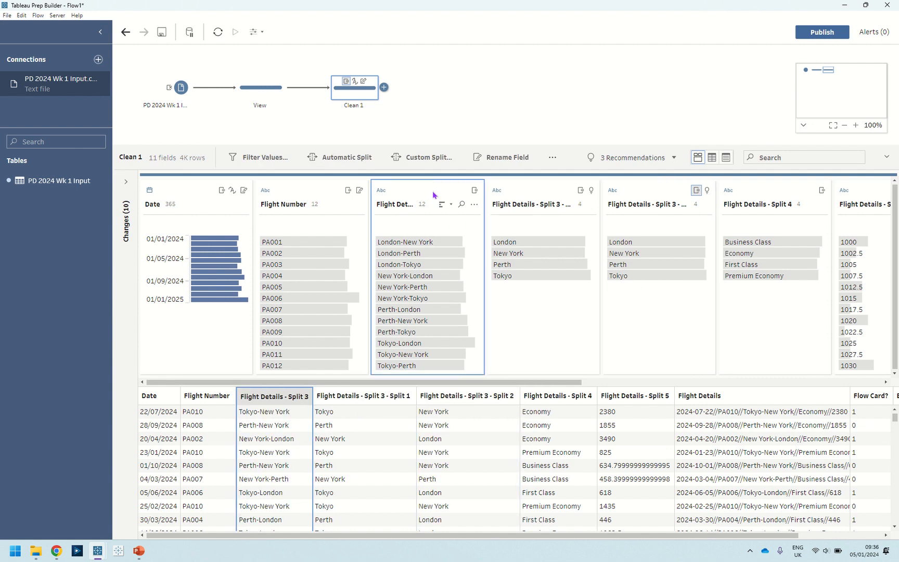
right_click(434, 195)
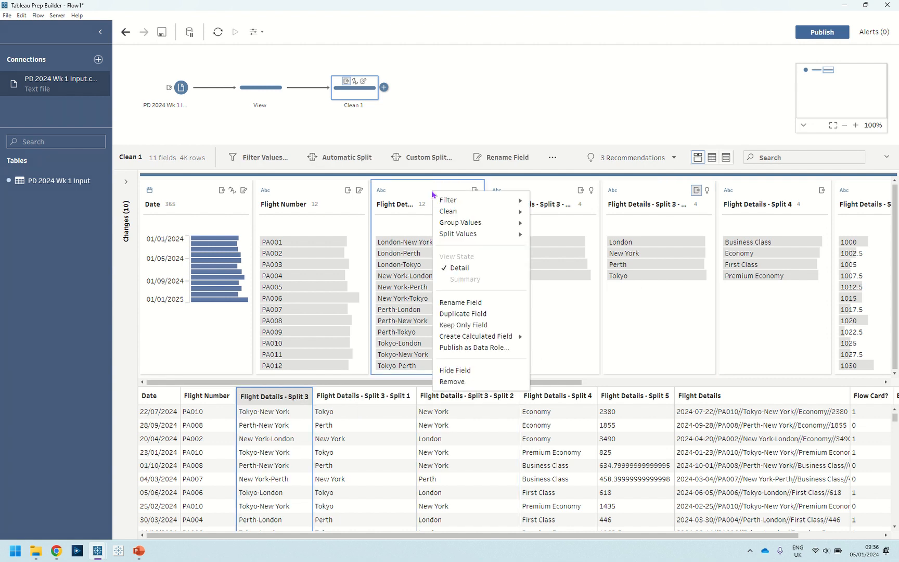
left_click(451, 381)
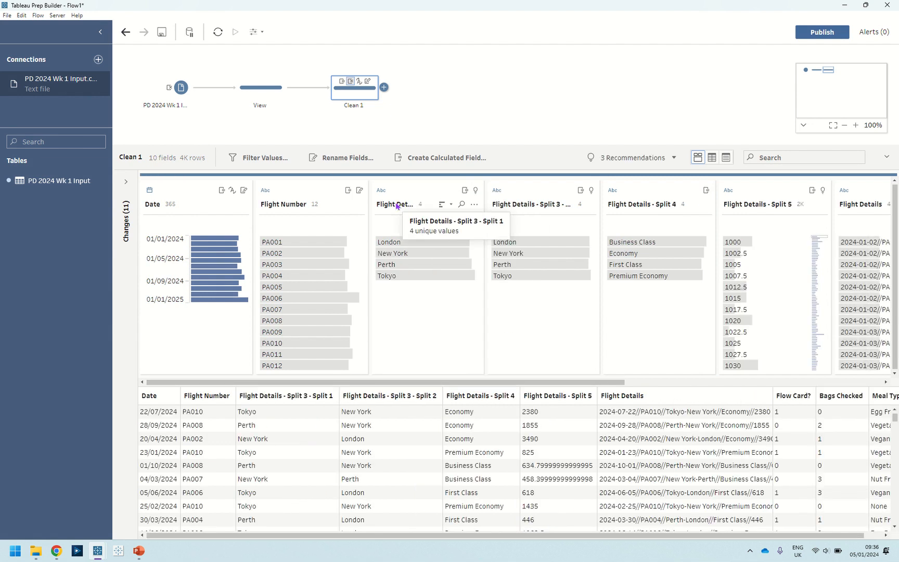
Rename the departure city field, Flight Details - Split 3 - Split 1, to From
double_click(396, 204)
type("From")
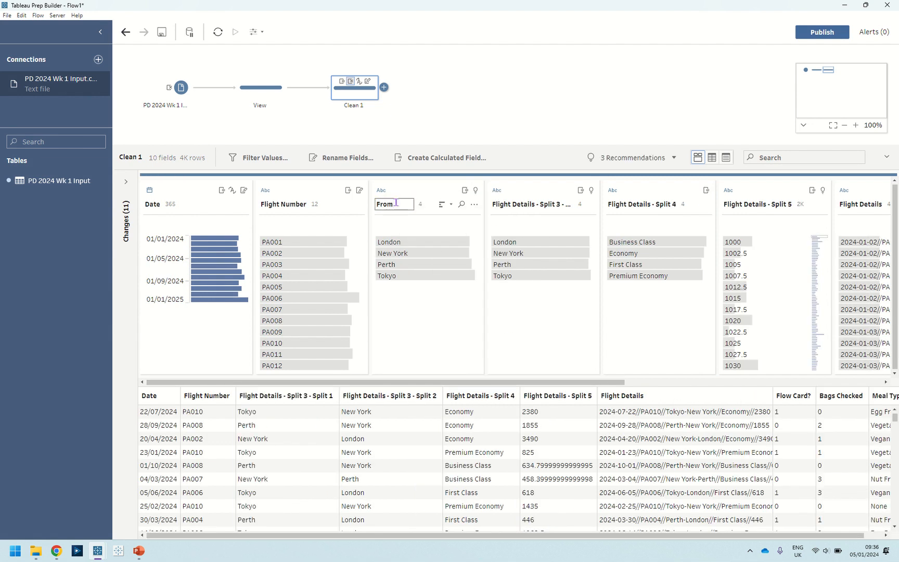
key("Return")
Rename the destination city field, Flight Details - Split 3 - Split 2, to To and the Flight Details - Split 4 field to Class
double_click(495, 204)
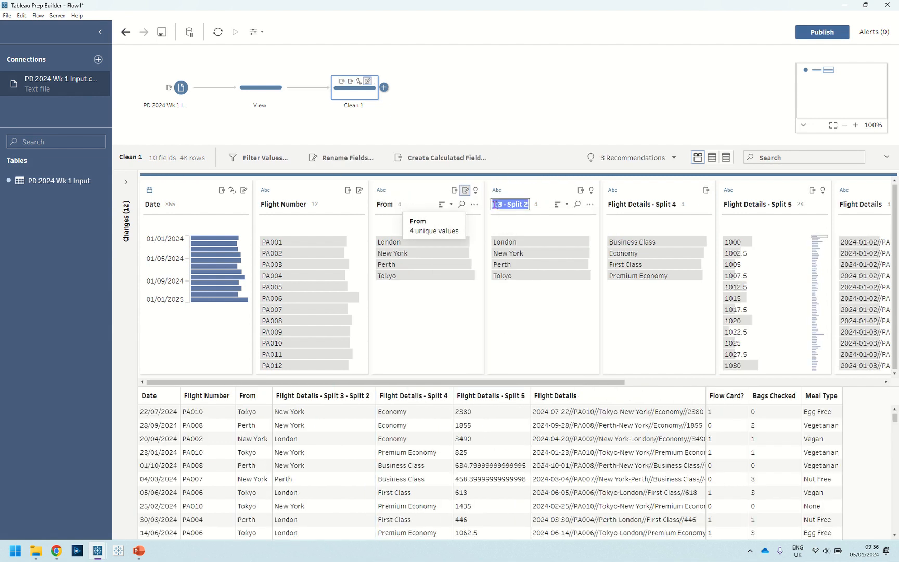
type("To")
key("Return")
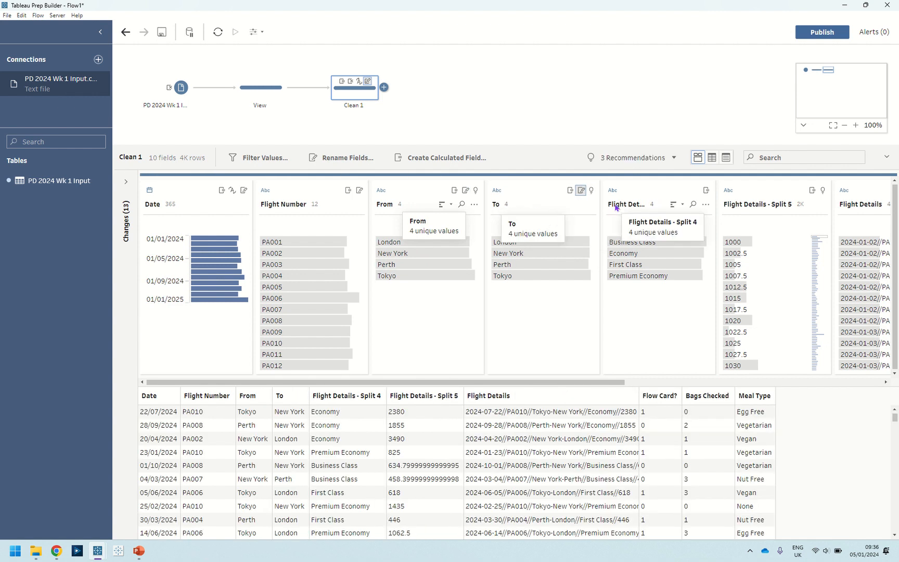
double_click(639, 207)
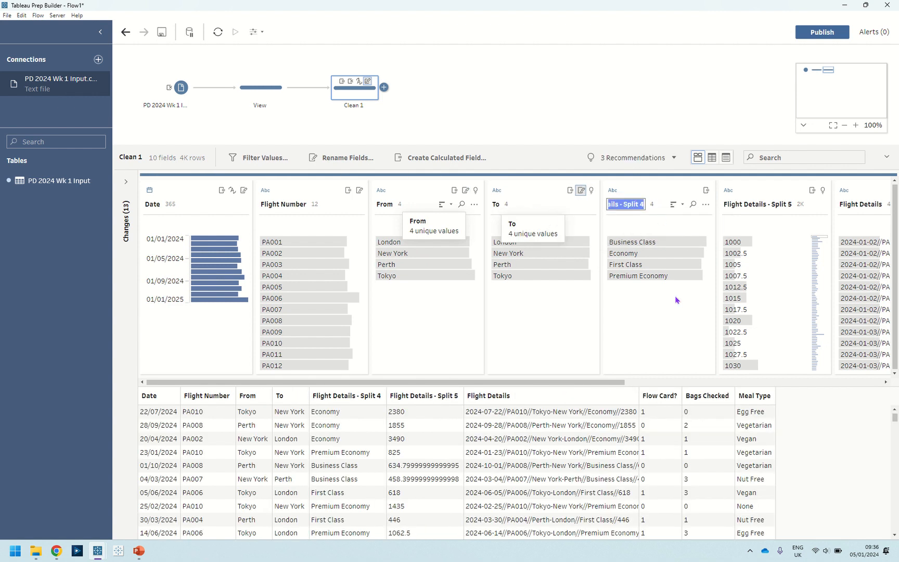
type("Class")
key("Return")
Rename the Flight Details - Split 5 field to Price and change its data type to Number (decimal)
double_click(739, 204)
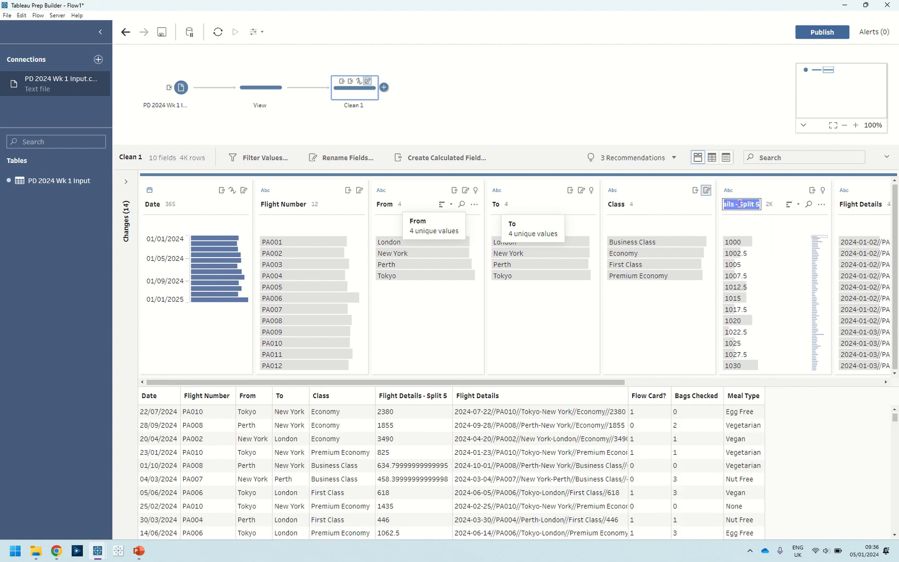
type("Price")
key("Return")
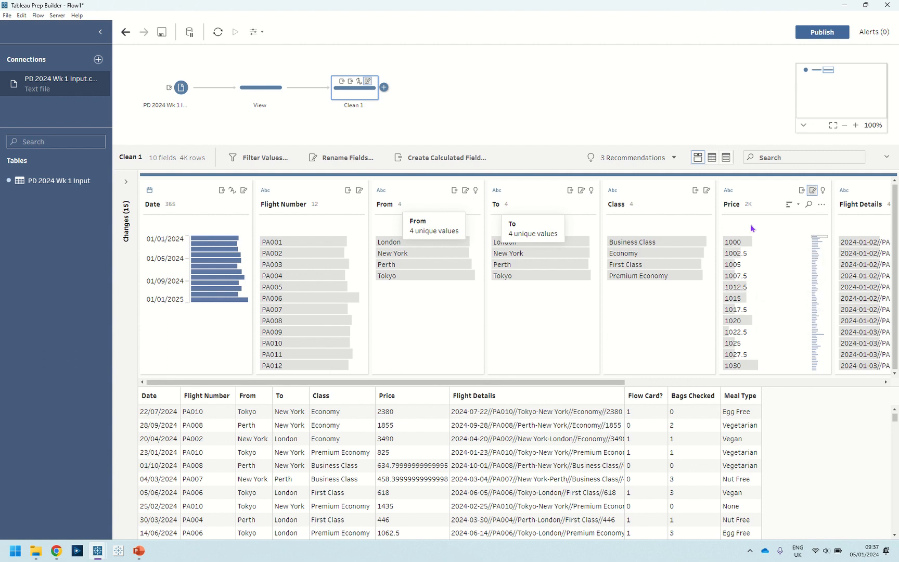
left_click(729, 191)
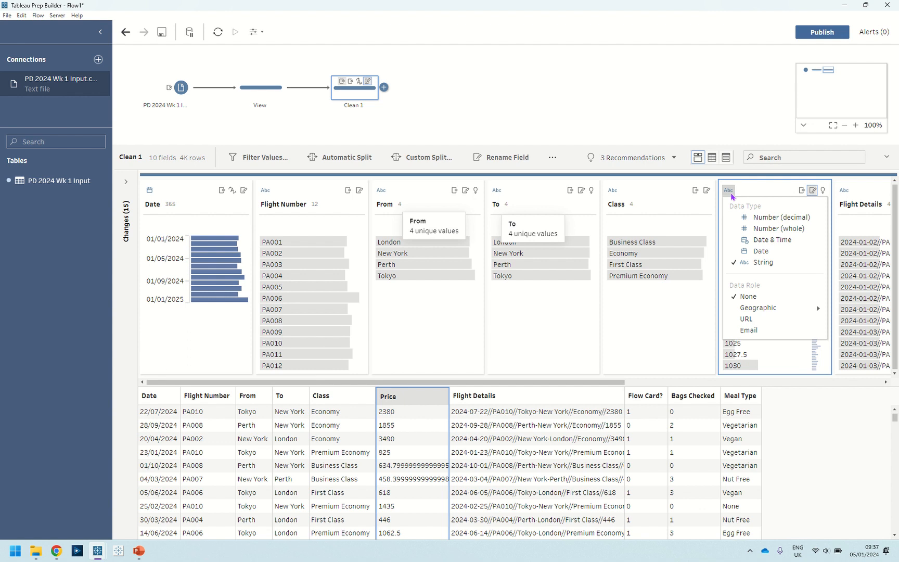
left_click(749, 218)
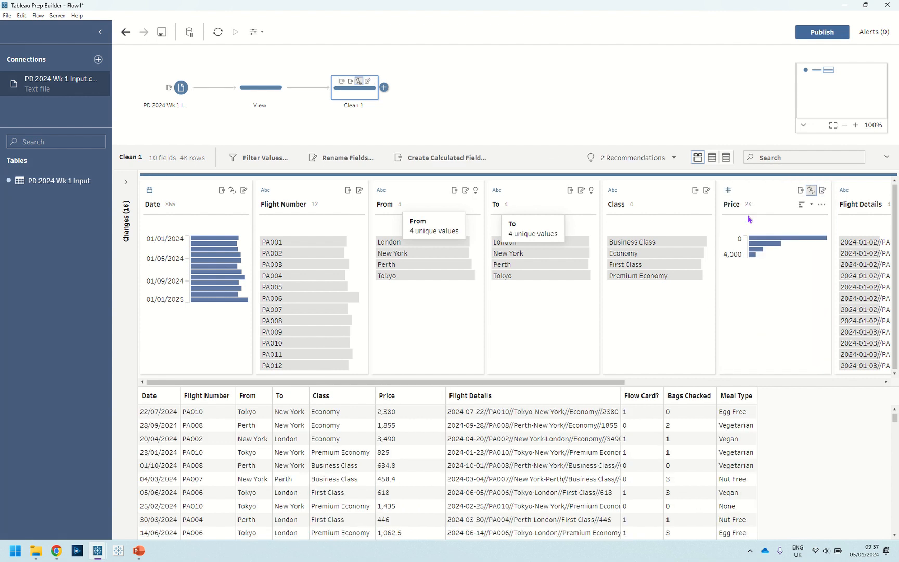
Remove the original combined Flight Details field from the clean step
left_click_drag(623, 382, 775, 392)
left_click(644, 195)
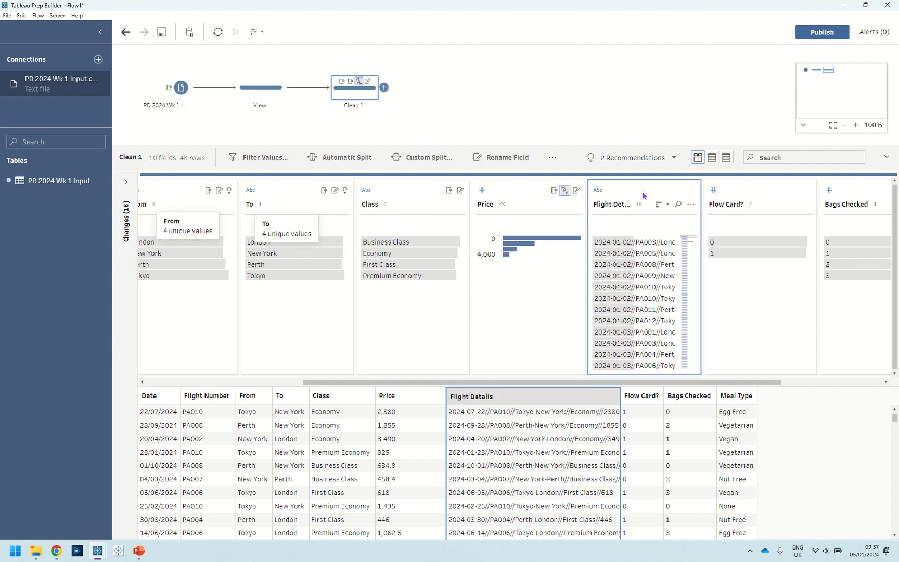
right_click(643, 196)
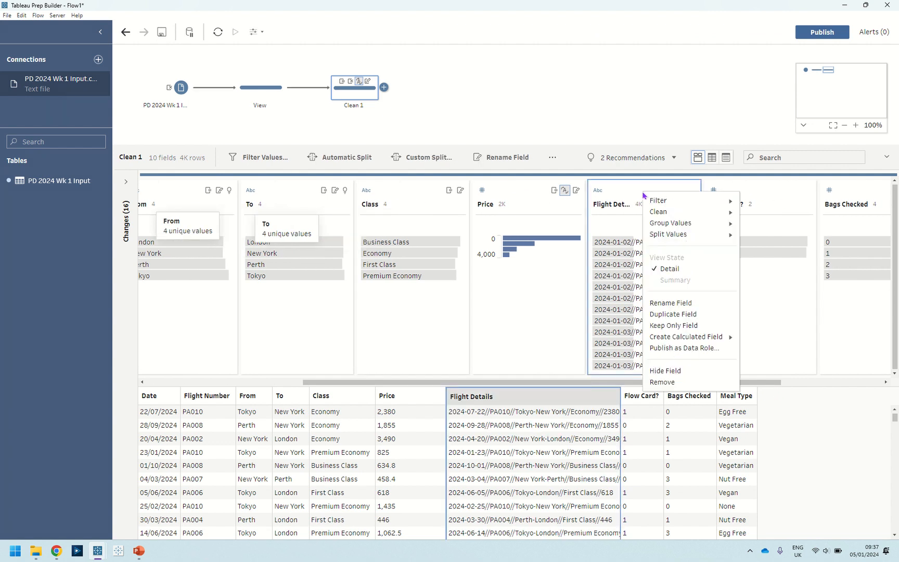
left_click(700, 387)
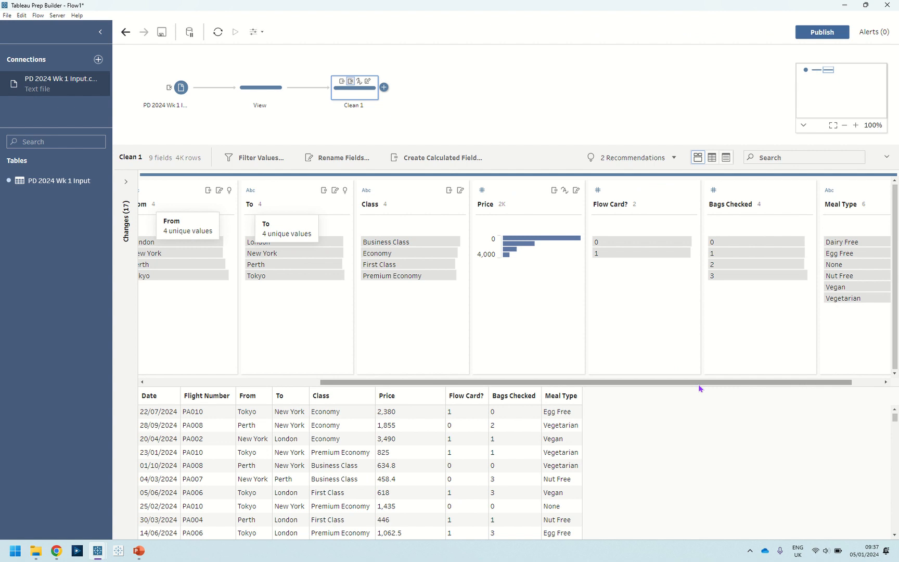
Rename the Clean 1 step to Split and add a new clean step after it
double_click(359, 106)
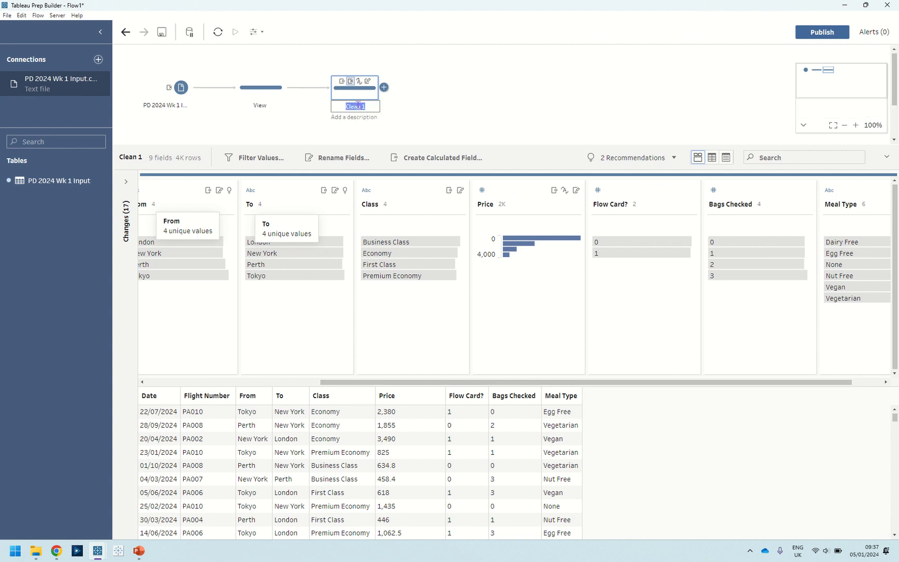
type("Split")
key("Return")
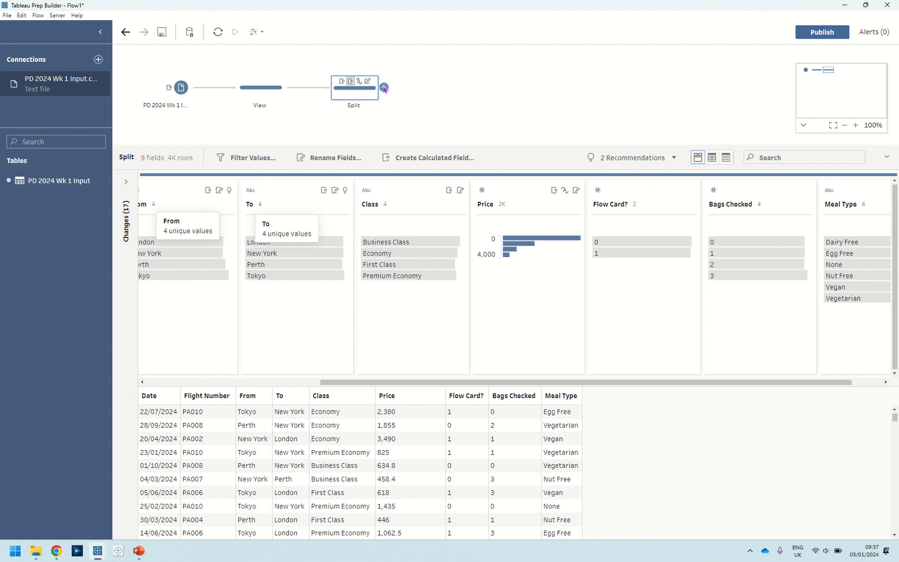
left_click(384, 89)
left_click(411, 114)
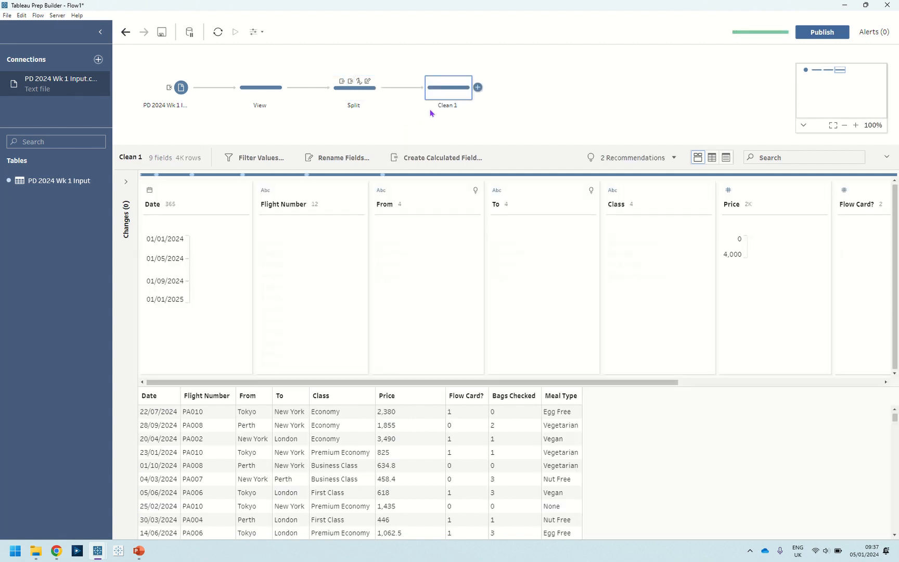
Try to replace the value 1 with Yes in the numeric Flow Card? field
left_click_drag(471, 385, 704, 367)
mouse_move(579, 254)
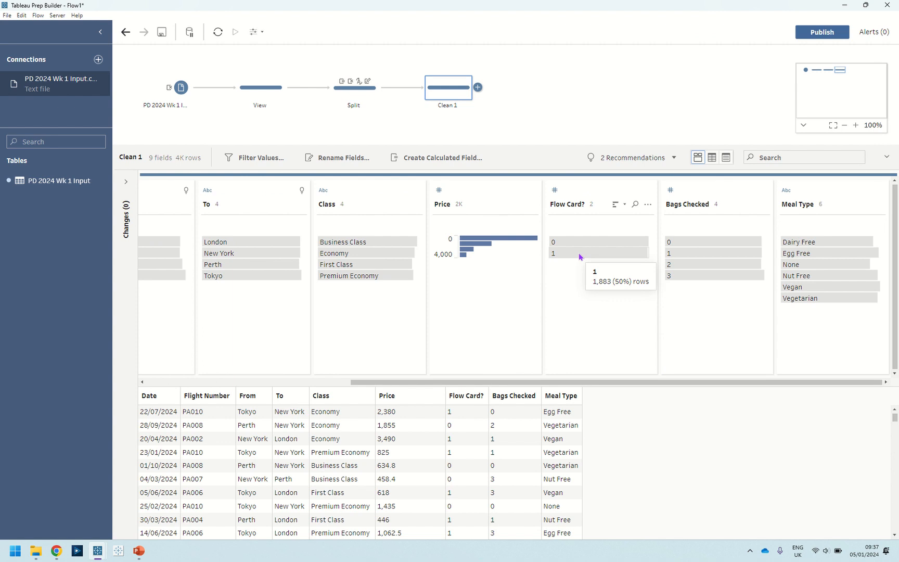
double_click(579, 253)
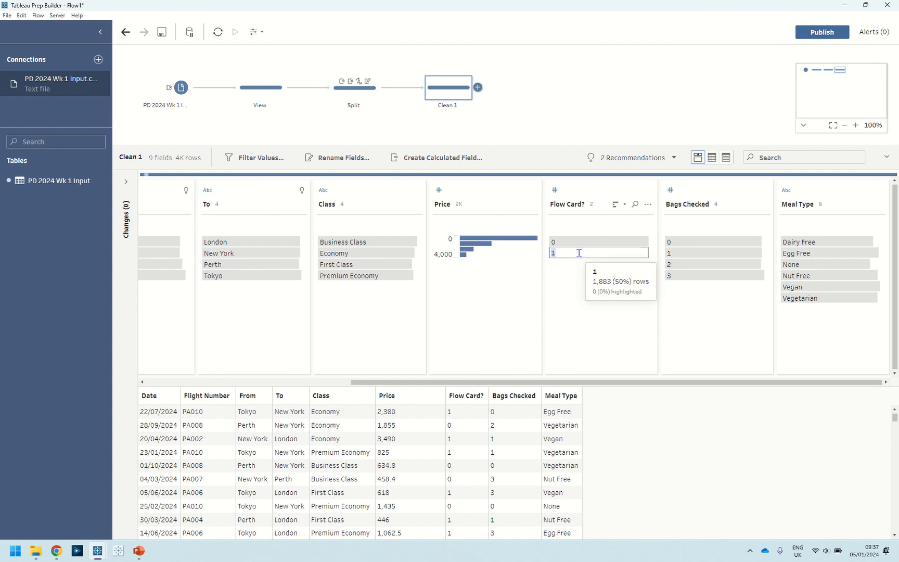
type("Yes")
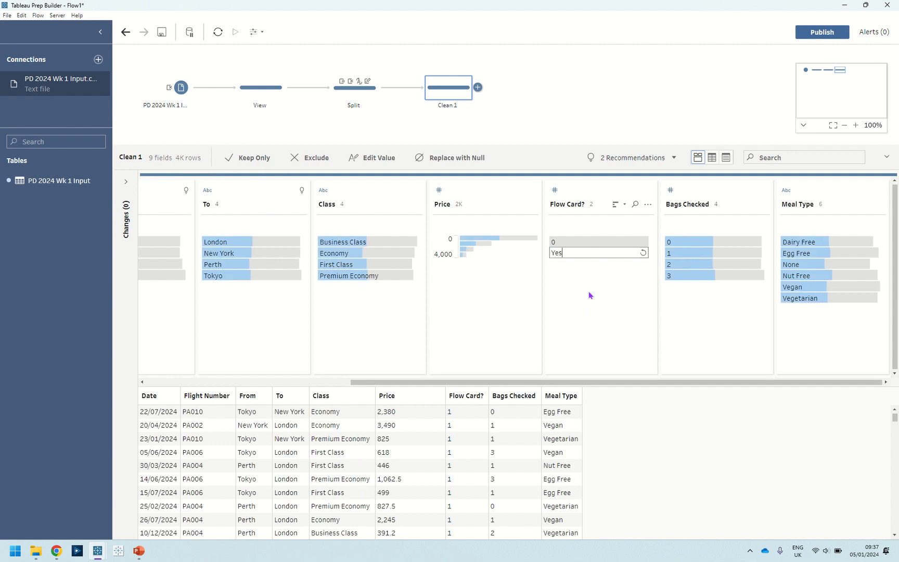
key("Return")
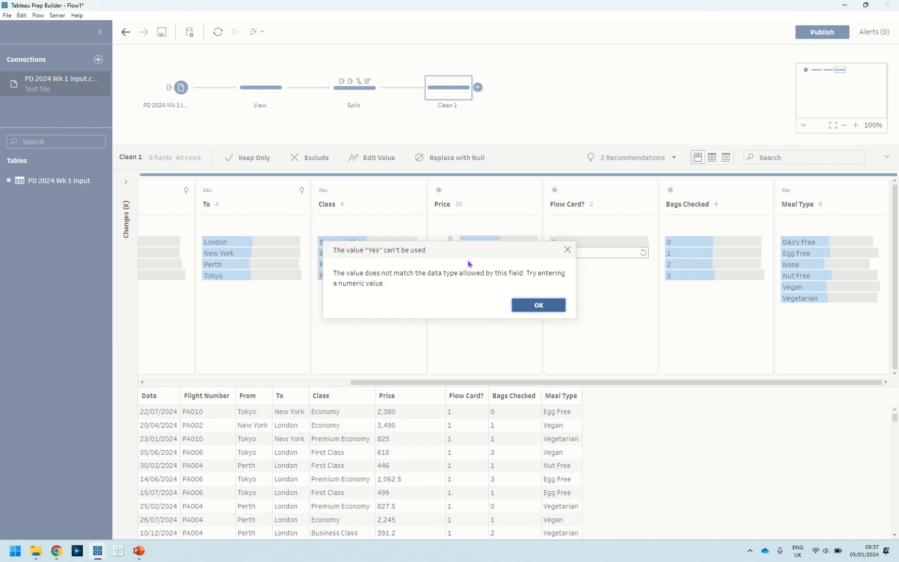
left_click(567, 250)
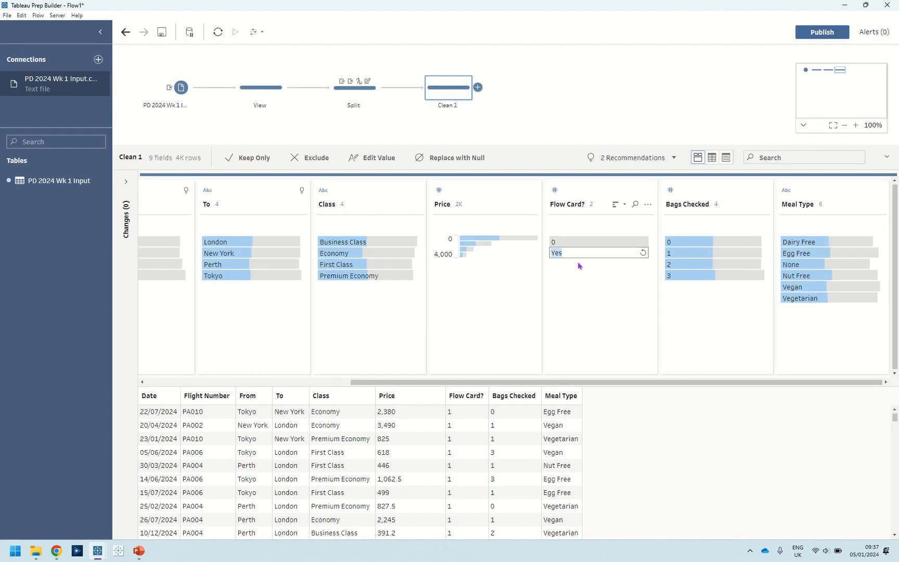
left_click(643, 253)
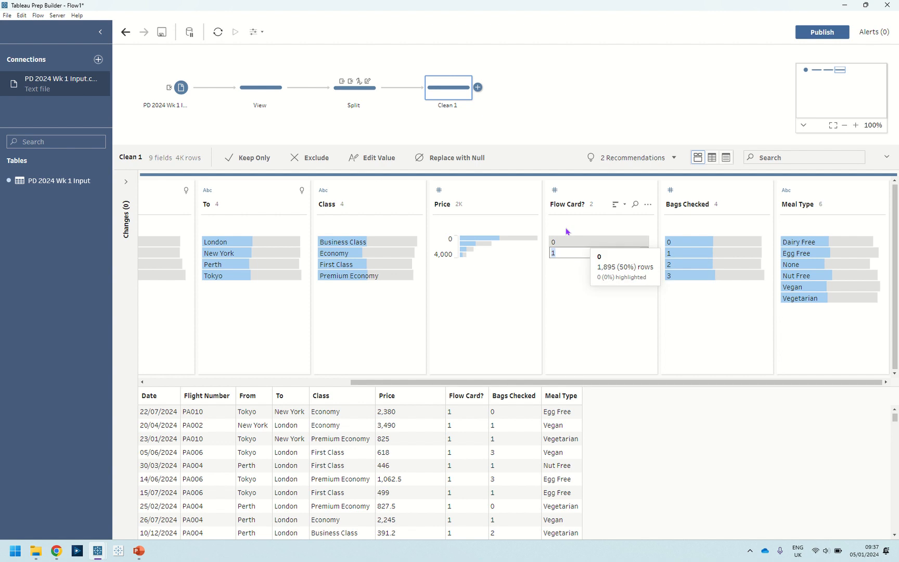
Change the Flow Card? field to String and replace its value 1 with Yes and 0 with No
left_click(555, 192)
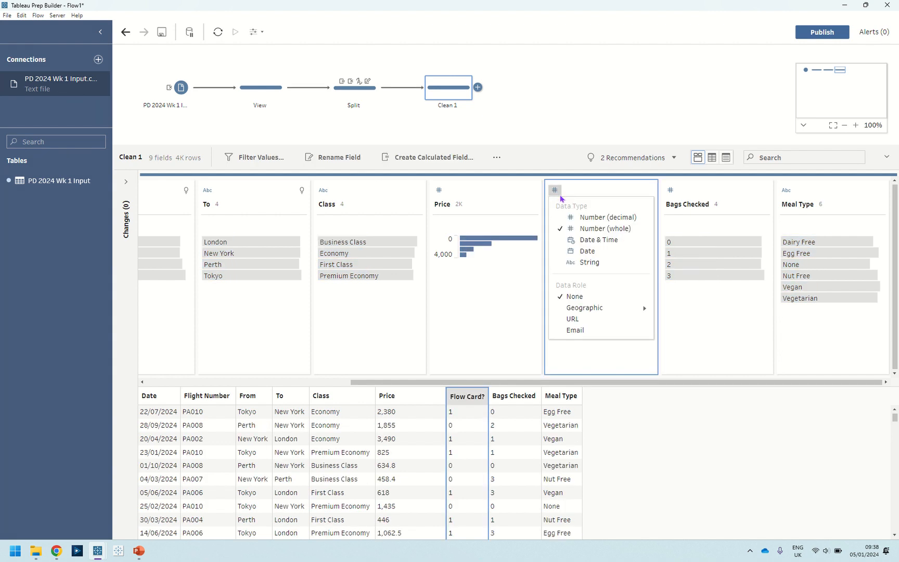
left_click(580, 263)
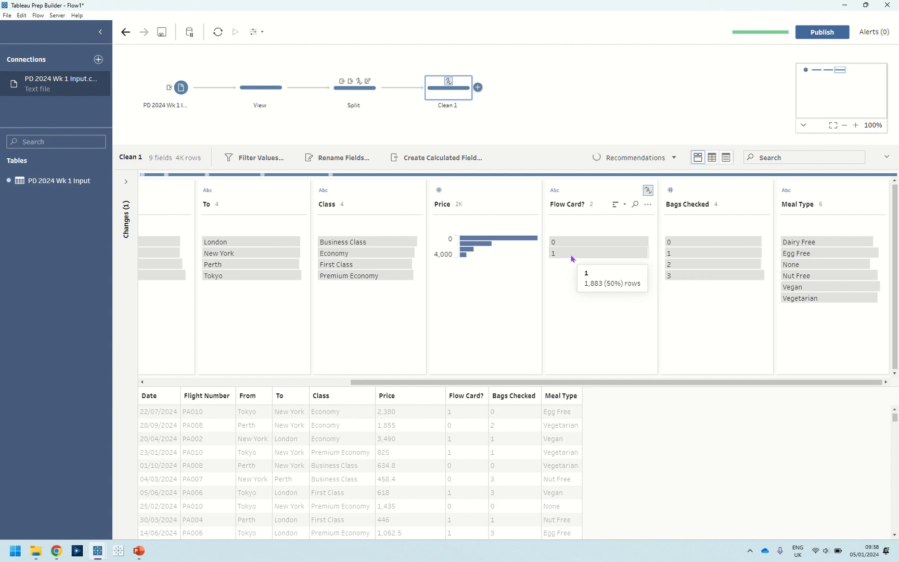
left_click(571, 253)
type("Yes")
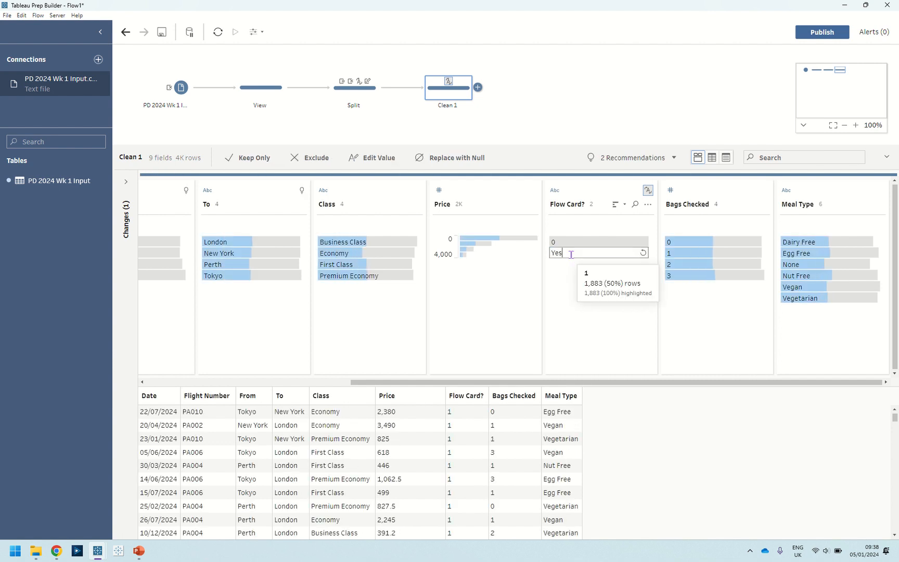
key("Return")
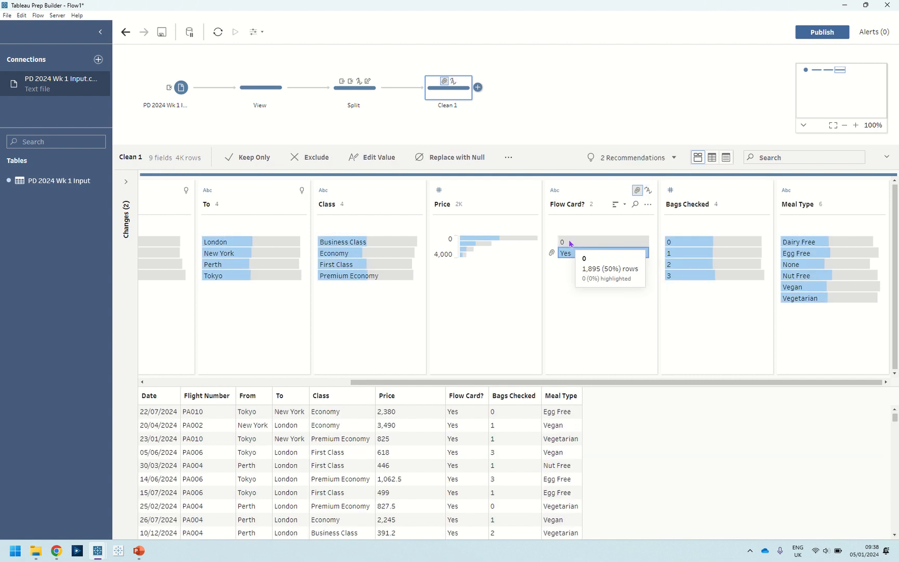
double_click(569, 242)
type("No")
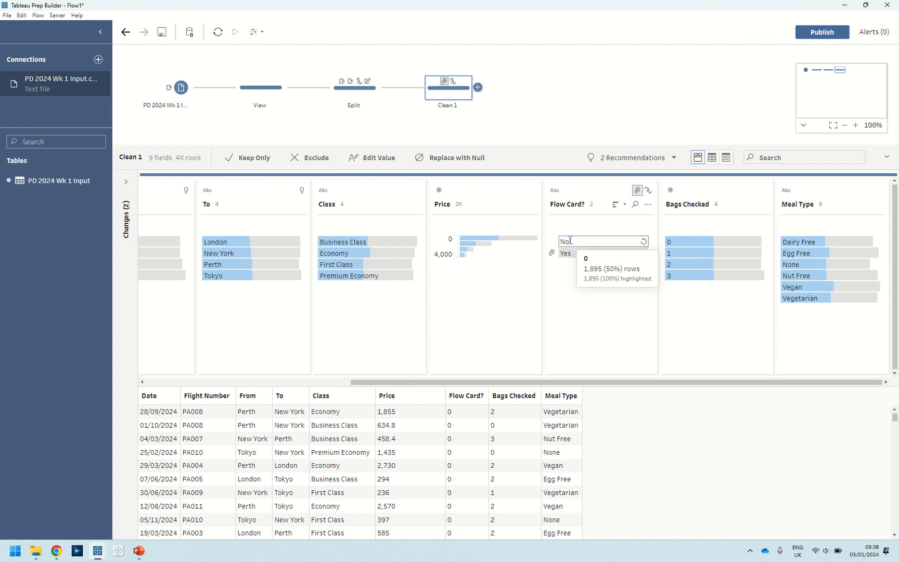
key("Return")
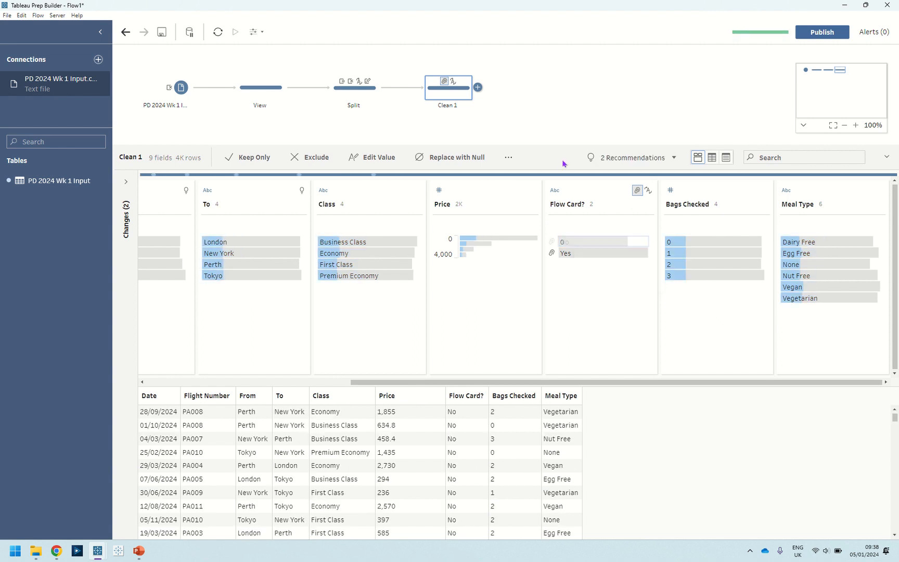
Rename the clean step that recodes the Flow Card? values to Yes/No
left_click_drag(558, 149, 542, 207)
double_click(450, 106)
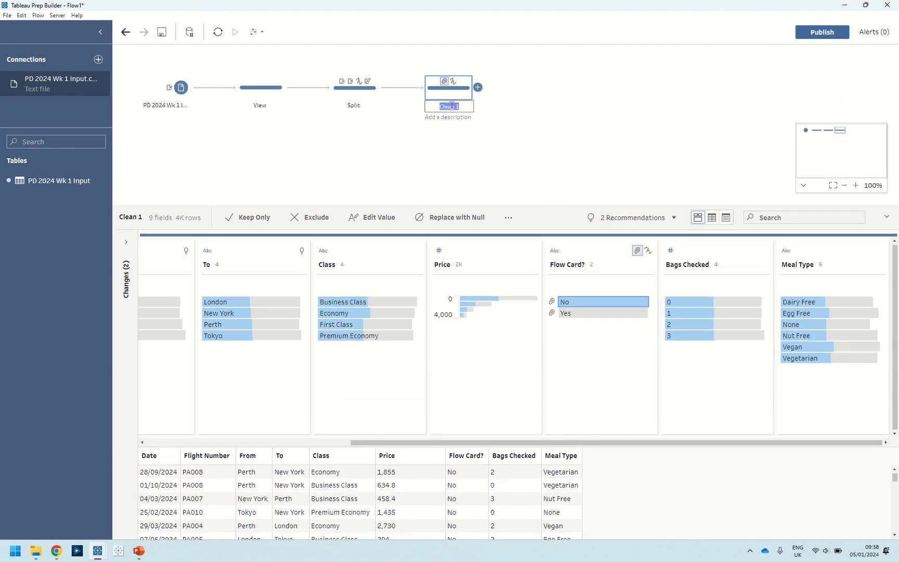
type("Yes")
type(".")
type("o")
key("Return")
Add a clean step after the Yes/No step and name it Yes
left_click(478, 88)
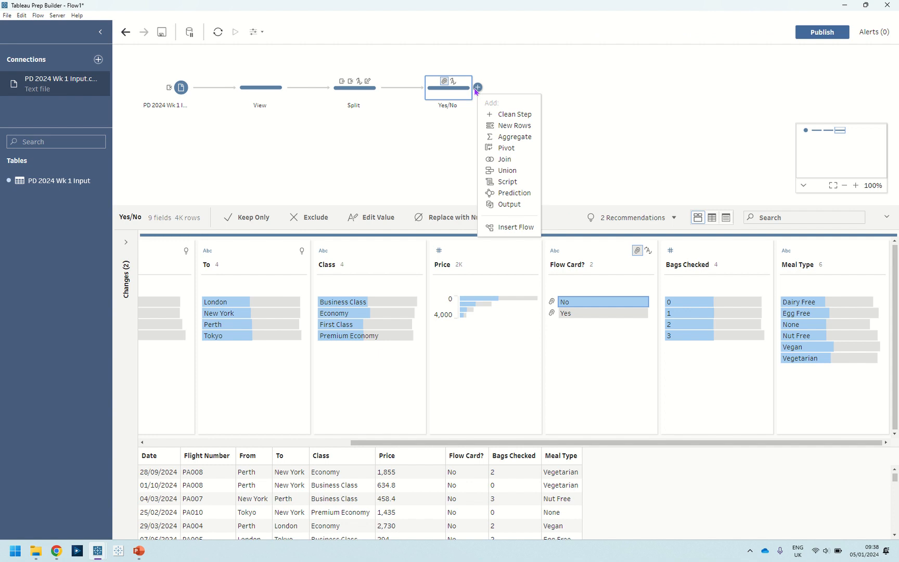
left_click(493, 114)
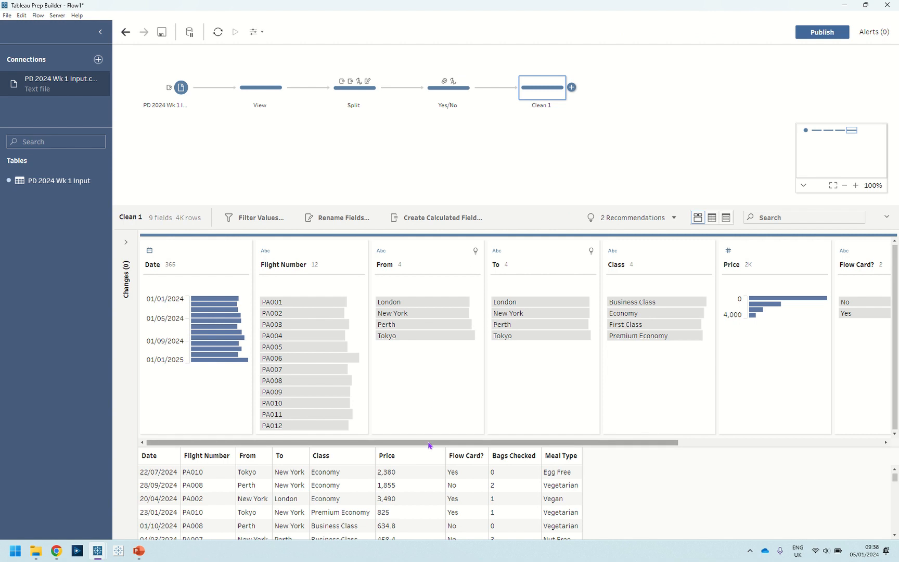
double_click(543, 105)
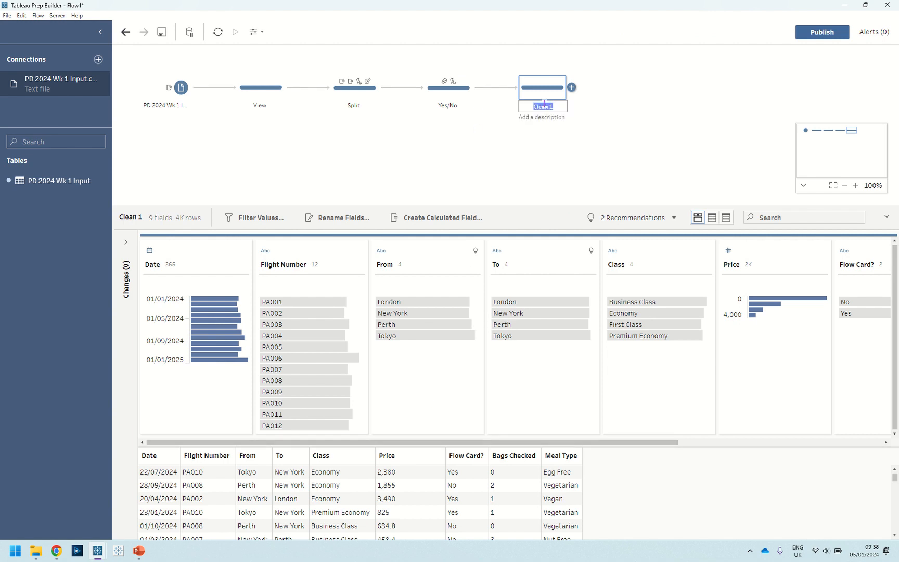
type("Yes")
key("Return")
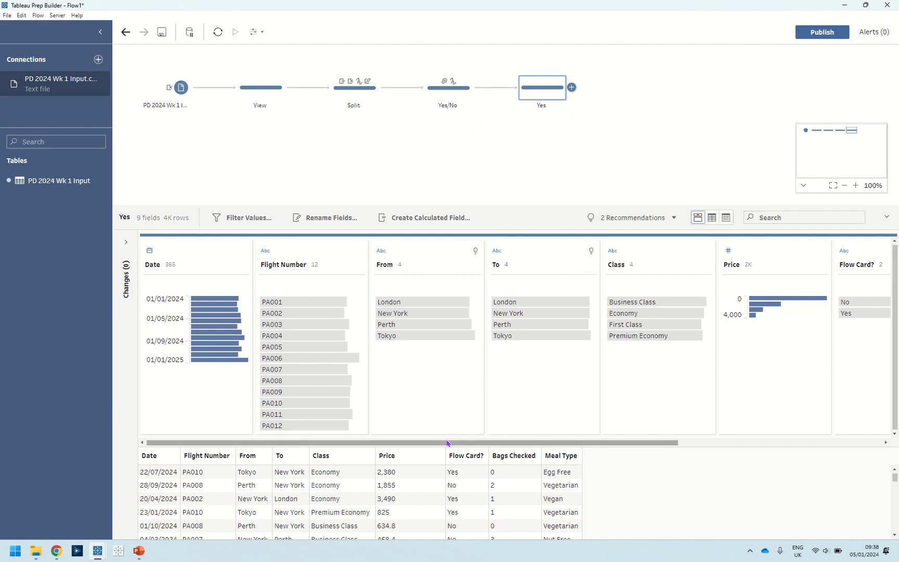
Filter the Yes step to keep only rows whose Flow Card? value is Yes
left_click_drag(453, 449, 653, 440)
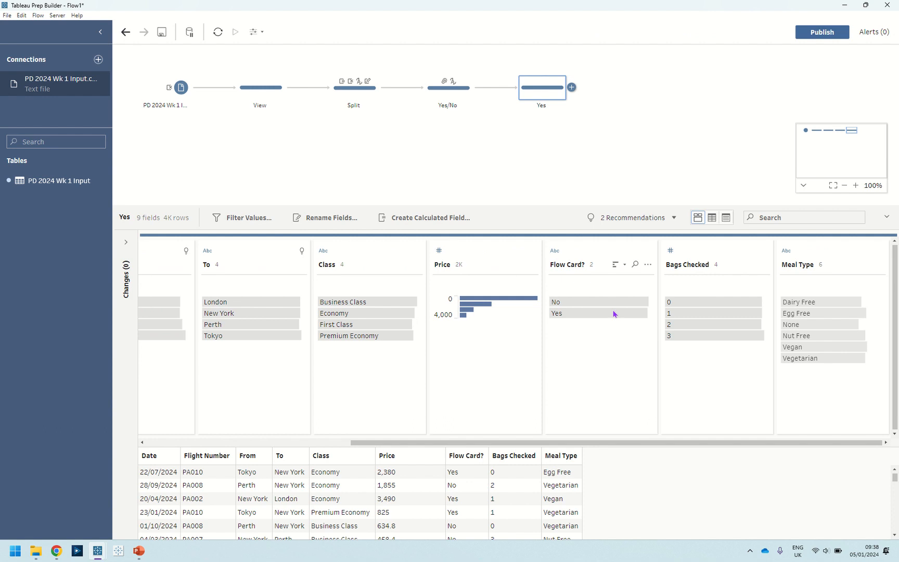
left_click(583, 313)
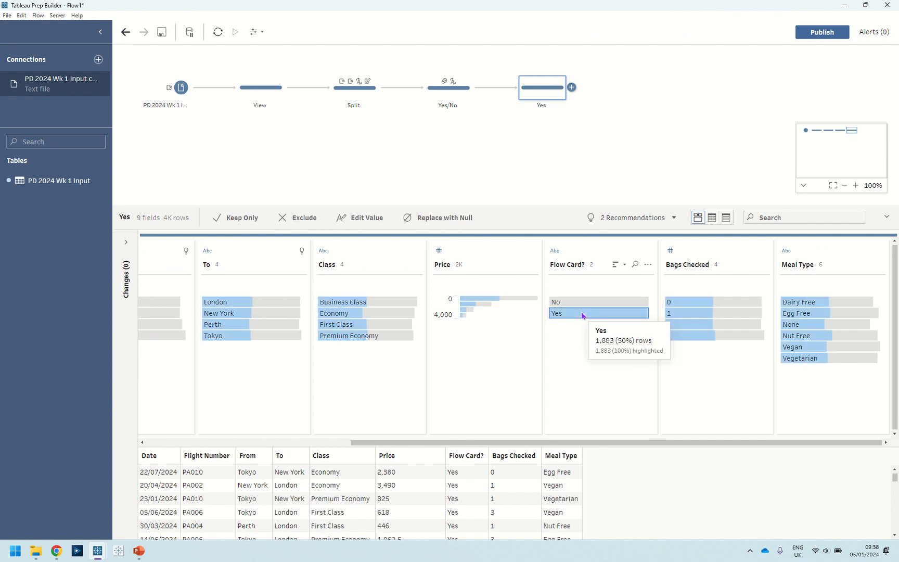
left_click(237, 219)
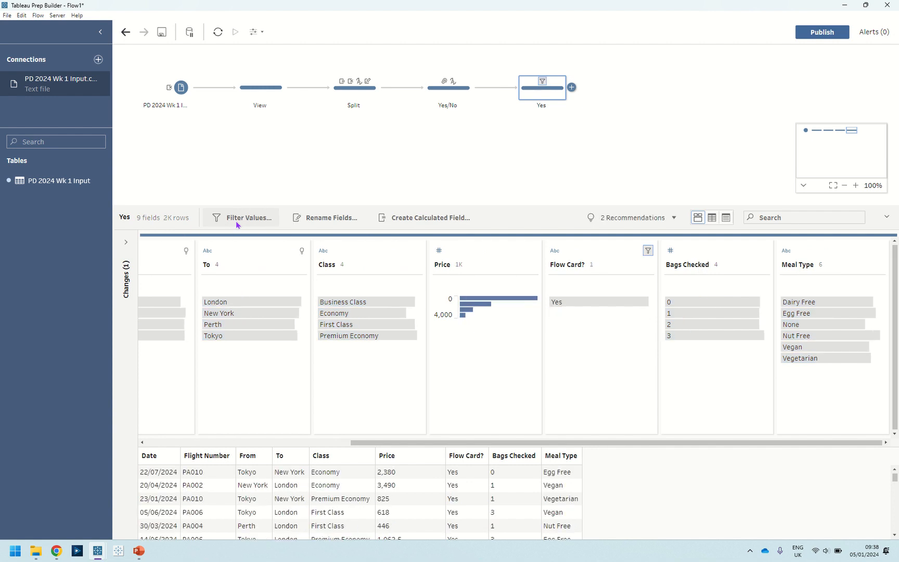
mouse_move(181, 221)
Branch a second clean step off the Yes/No step and keep only rows whose Flow Card? value is No
mouse_move(473, 102)
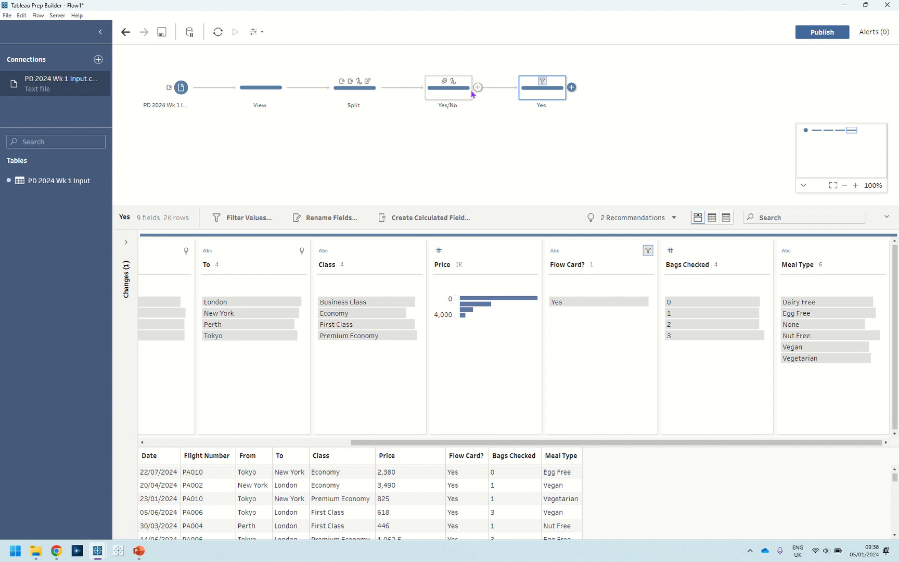
left_click(477, 87)
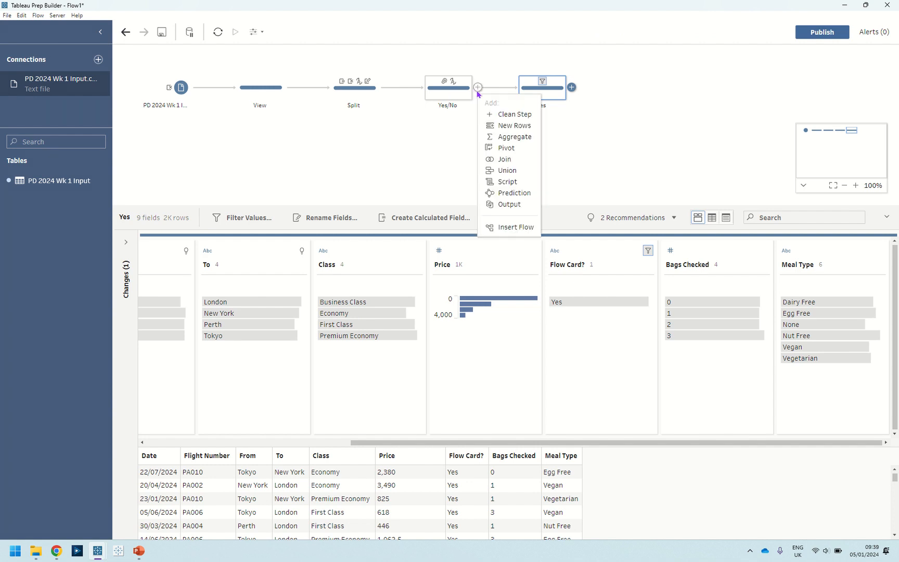
left_click(498, 115)
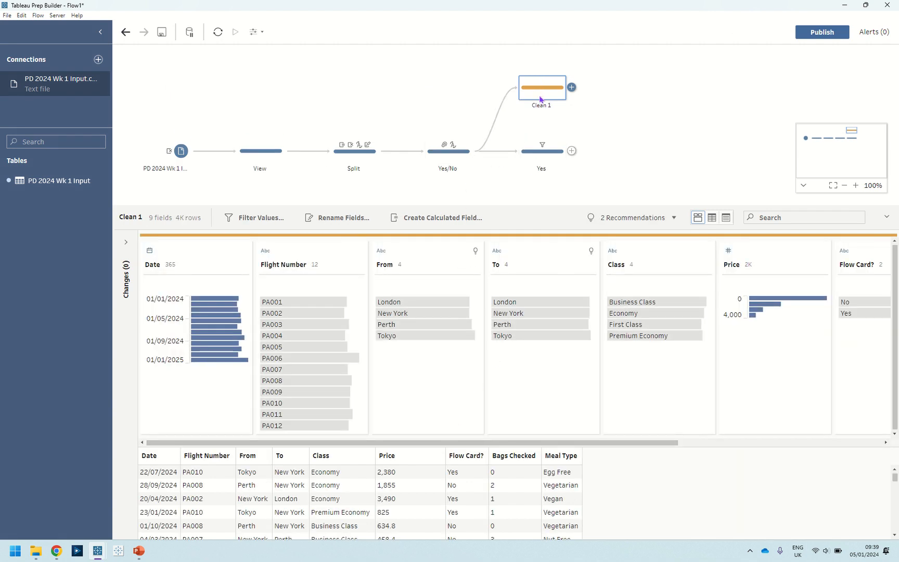
left_click_drag(568, 442, 769, 443)
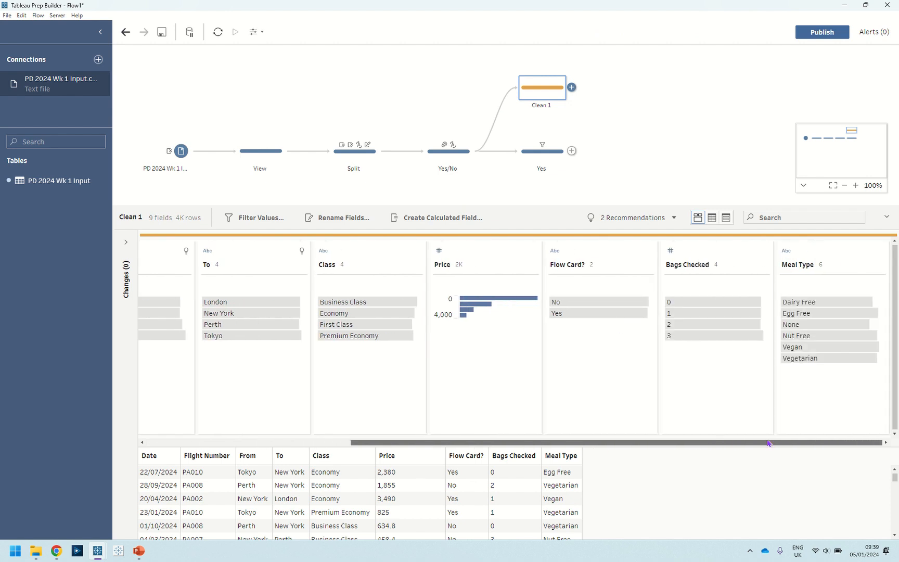
left_click(577, 302)
left_click(242, 217)
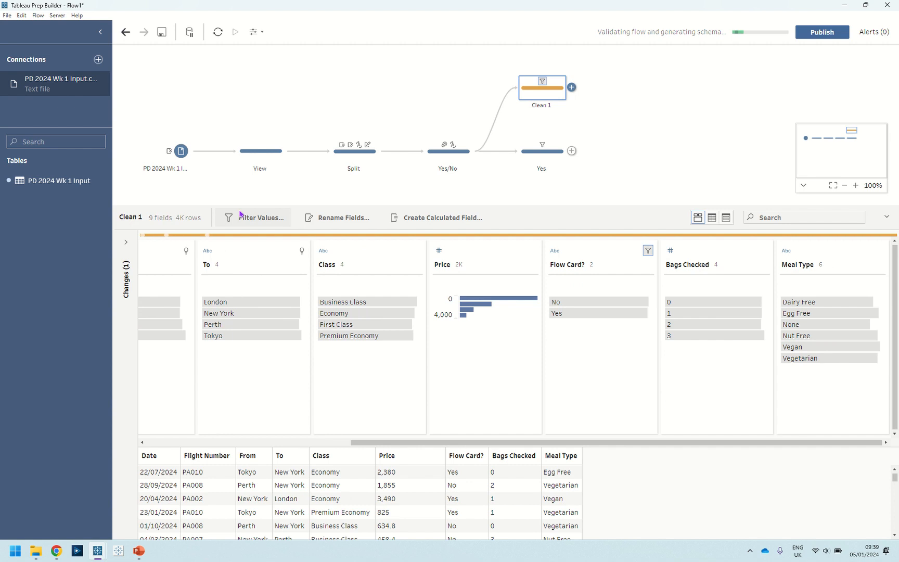
Rename the new clean step on the second branch to No
double_click(533, 105)
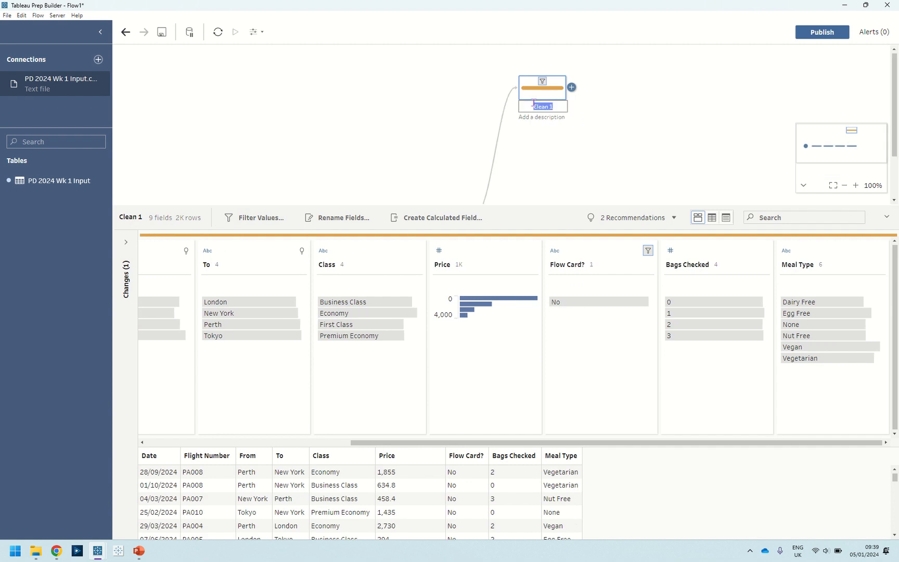
type("No")
key("Return")
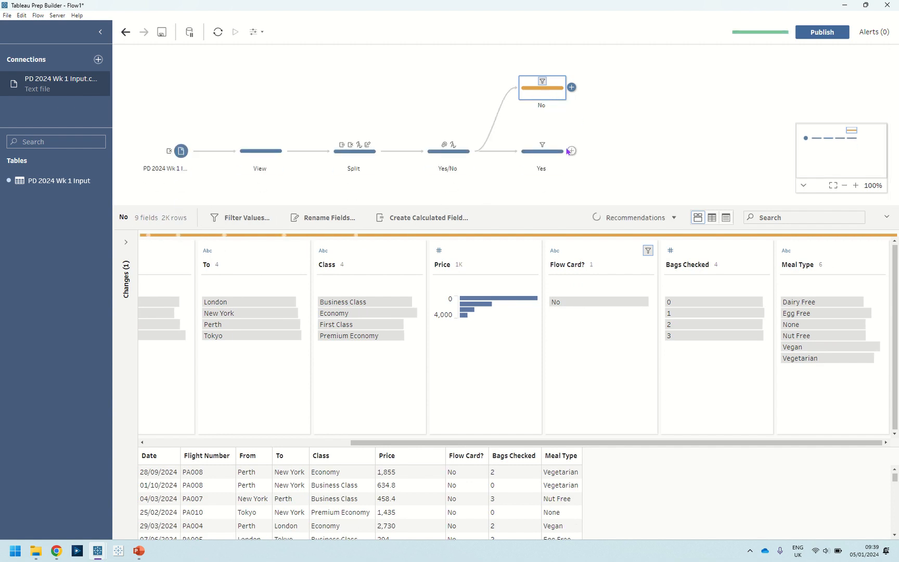
Add a file output after the No step, named Flow Card No, with Comma Separated Values (.csv) as its output type
left_click(561, 162)
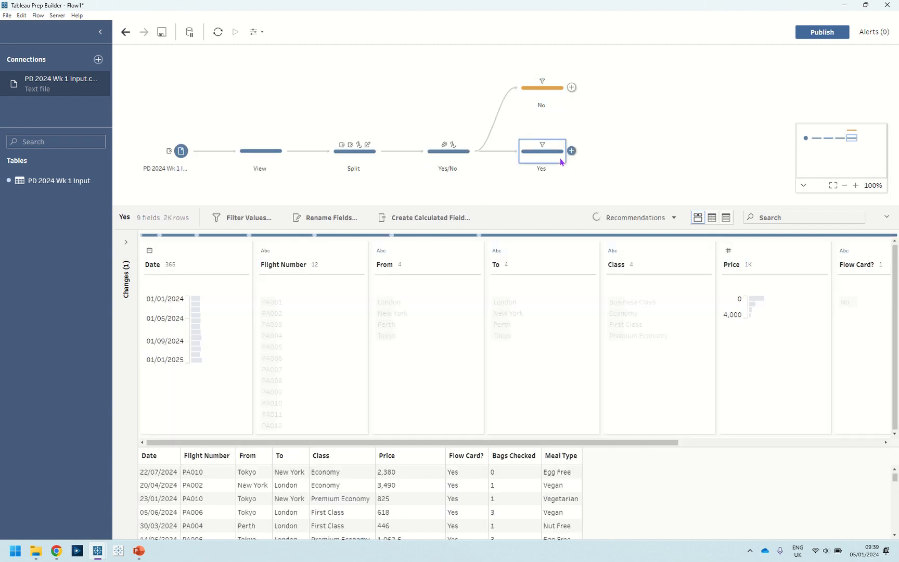
left_click(559, 94)
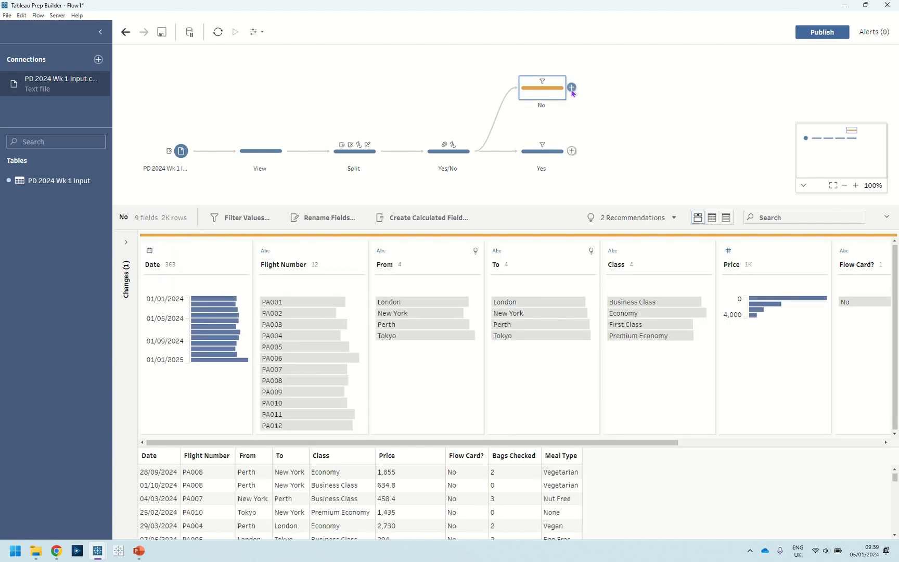
left_click(572, 88)
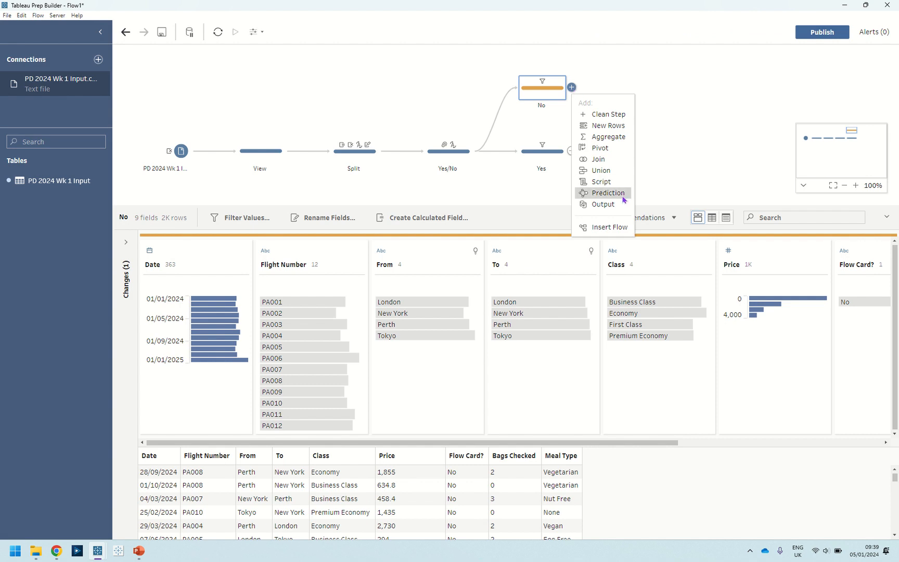
left_click(603, 204)
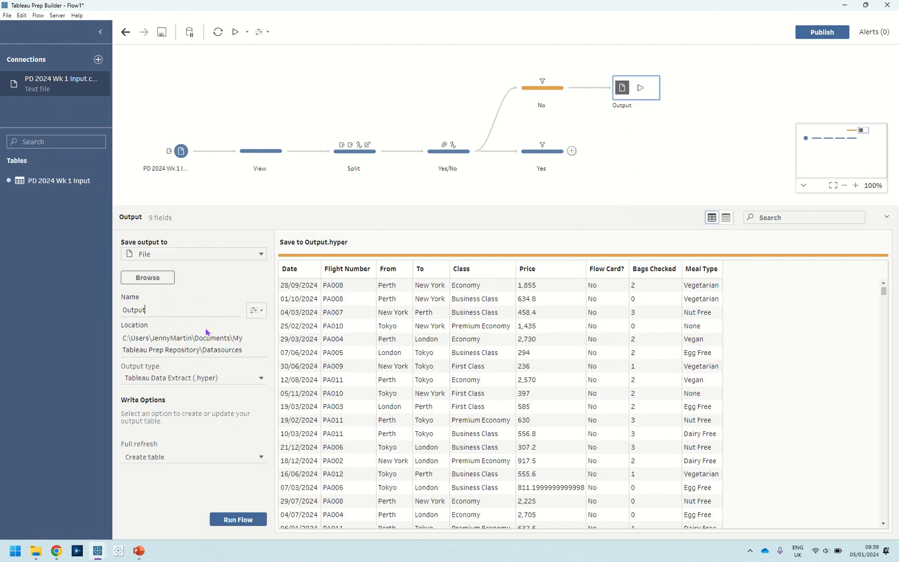
key("BackSpace")
key("BackSpace")
key("BackSpace")
key("BackSpace")
key("BackSpace")
key("BackSpace")
type("Flow Card No")
left_click(177, 383)
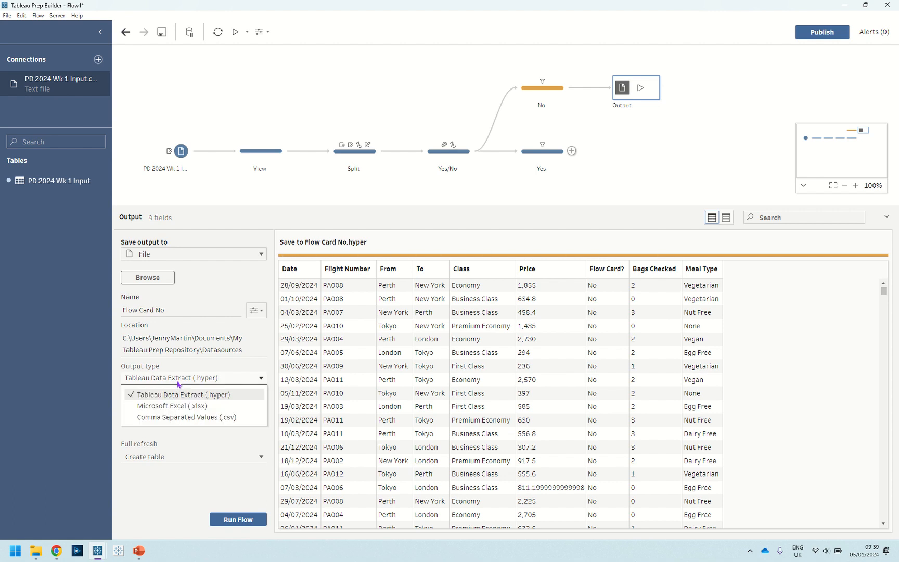
left_click(210, 417)
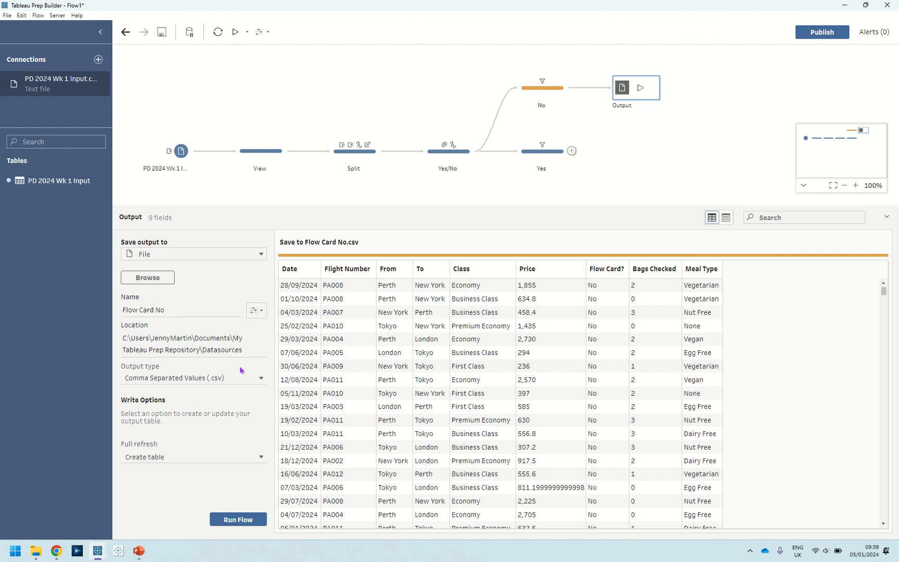
Add a file output after the Yes step, named Flow Card Yes, with Comma Separated Values (.csv) as its output type
left_click(572, 151)
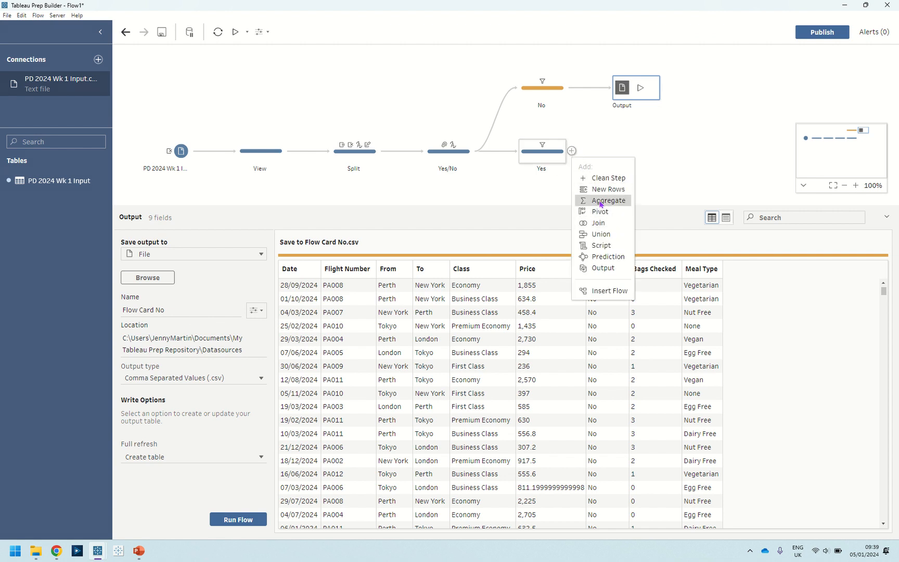
left_click(604, 268)
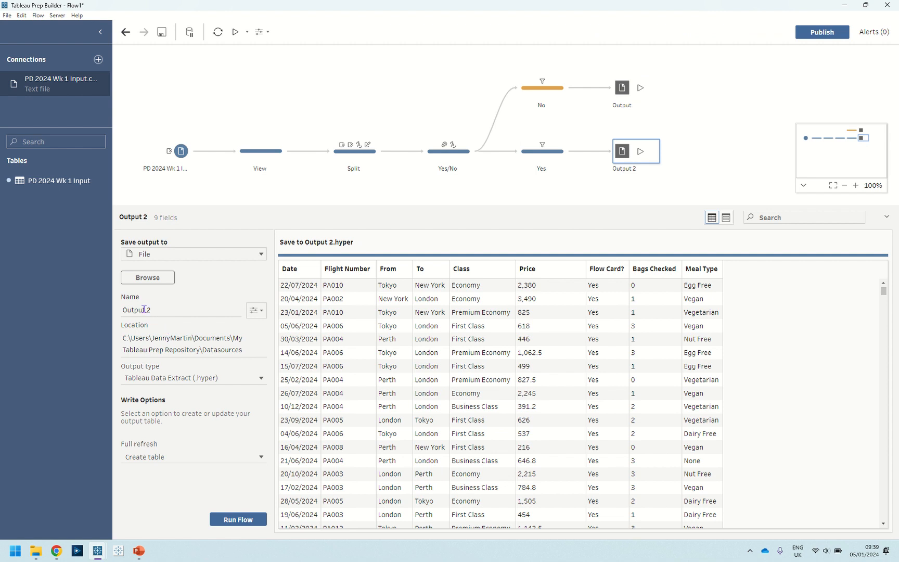
left_click_drag(152, 310, 106, 321)
type("Flow Card Yes")
left_click(203, 377)
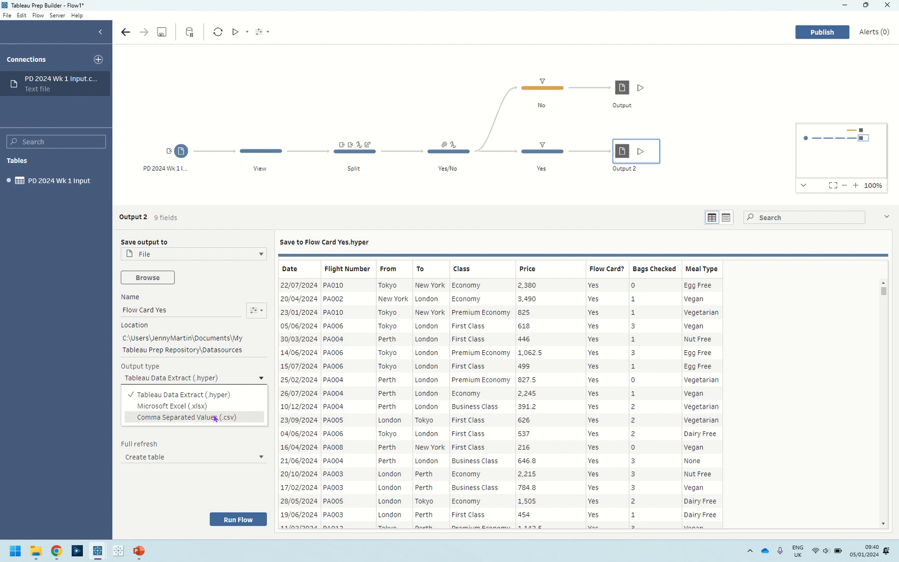
left_click(215, 418)
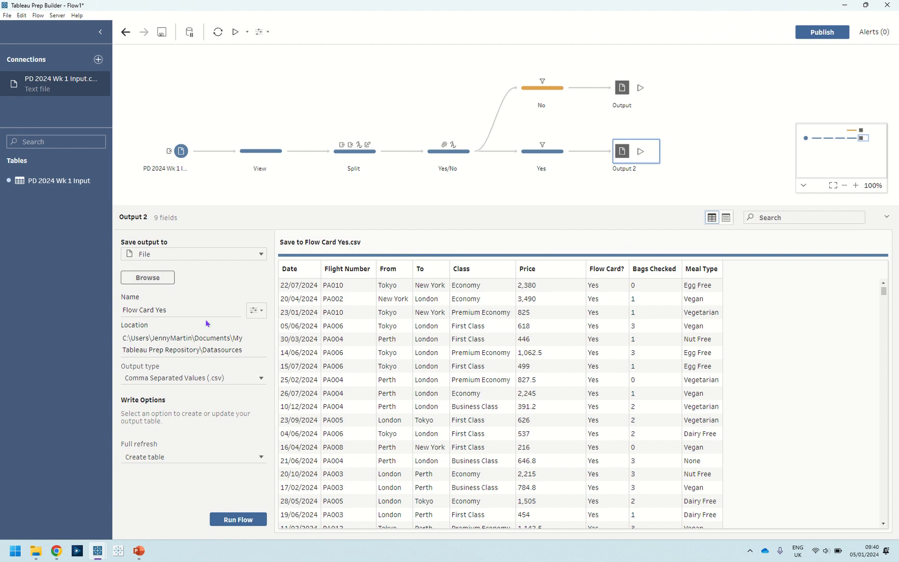
Run the whole flow to write both output files and dismiss the completion dialog
left_click(480, 197)
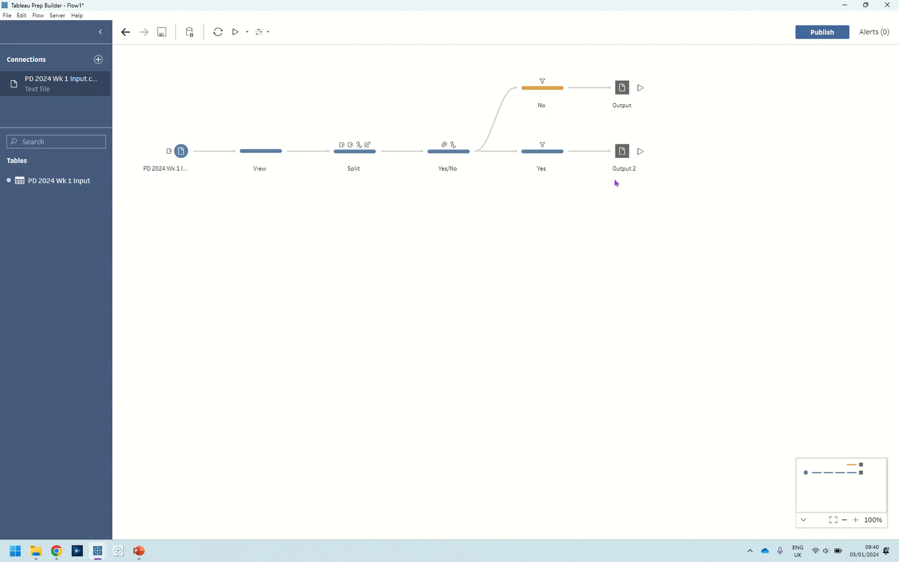
left_click(235, 32)
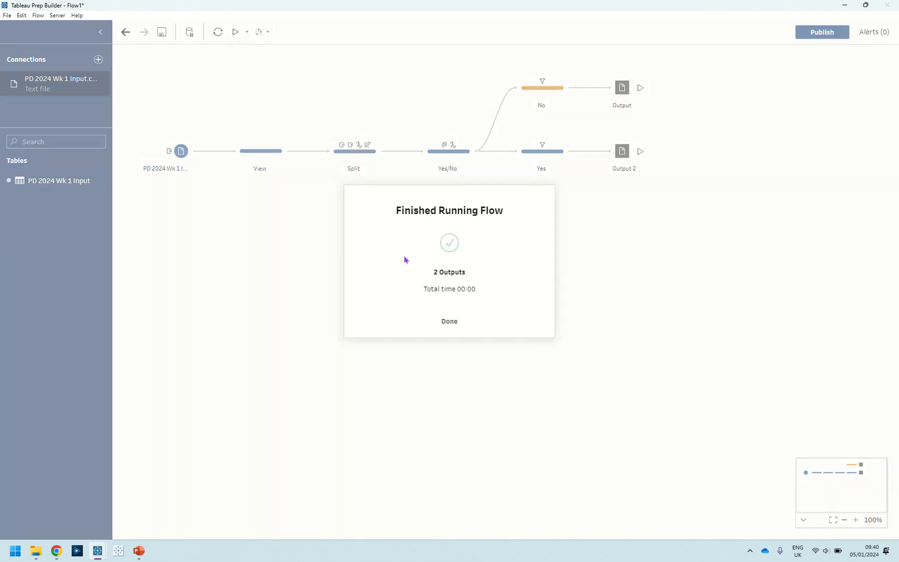
left_click(456, 324)
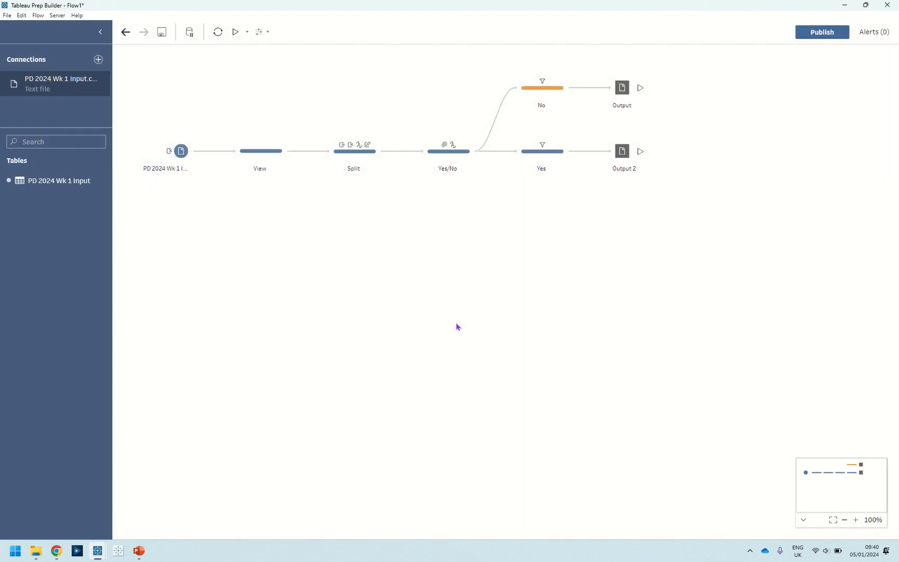